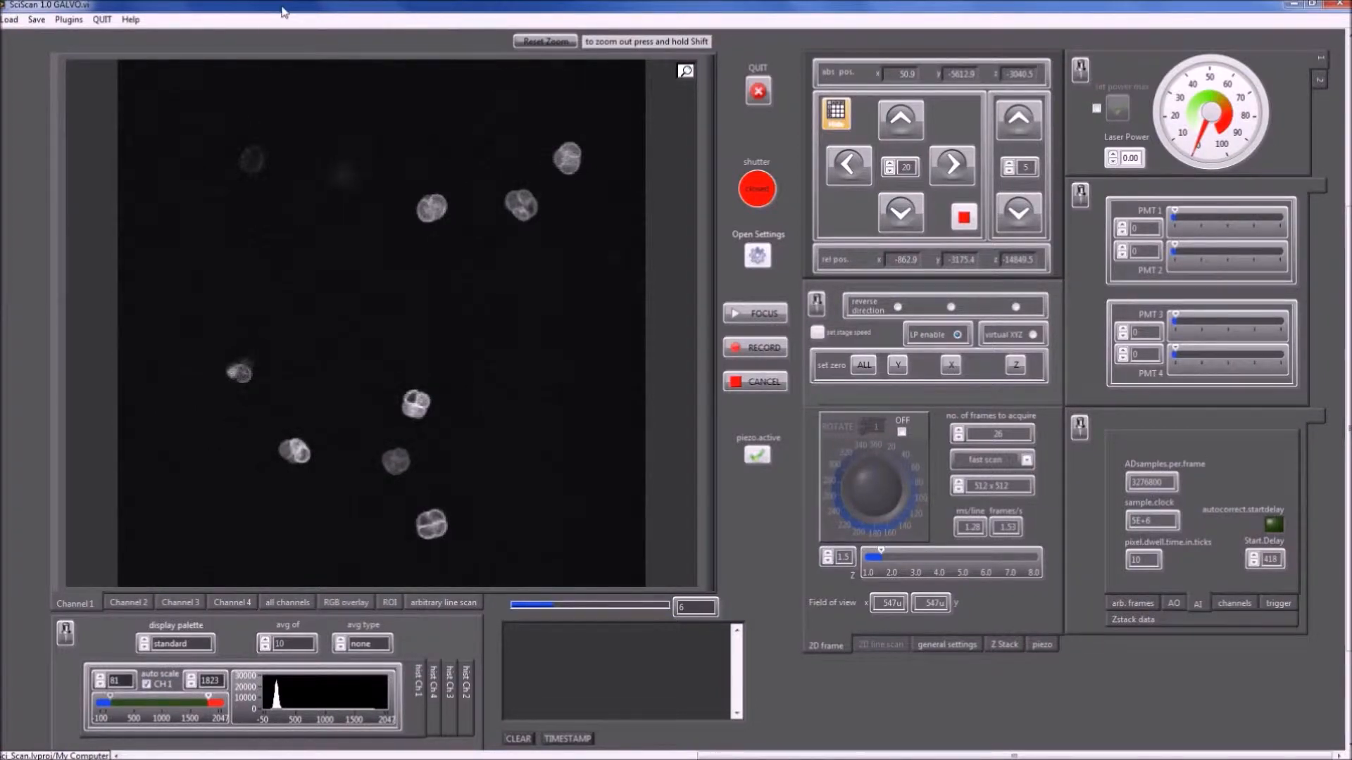
- Open the Position Save Module plugin and create a new position list file named POS_150826_zstacks_256_1um_XYT.csv in the 2015_08_26 folder
click(69, 20)
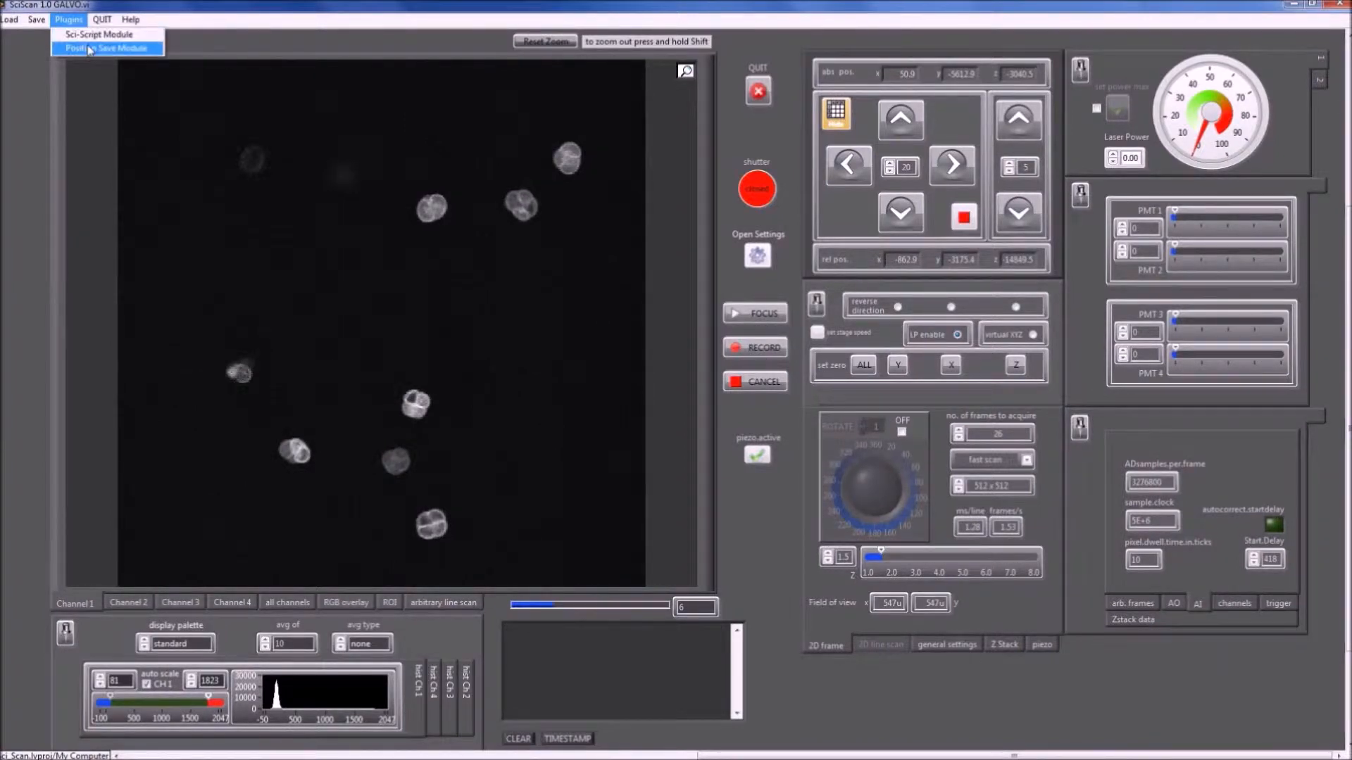
click(90, 49)
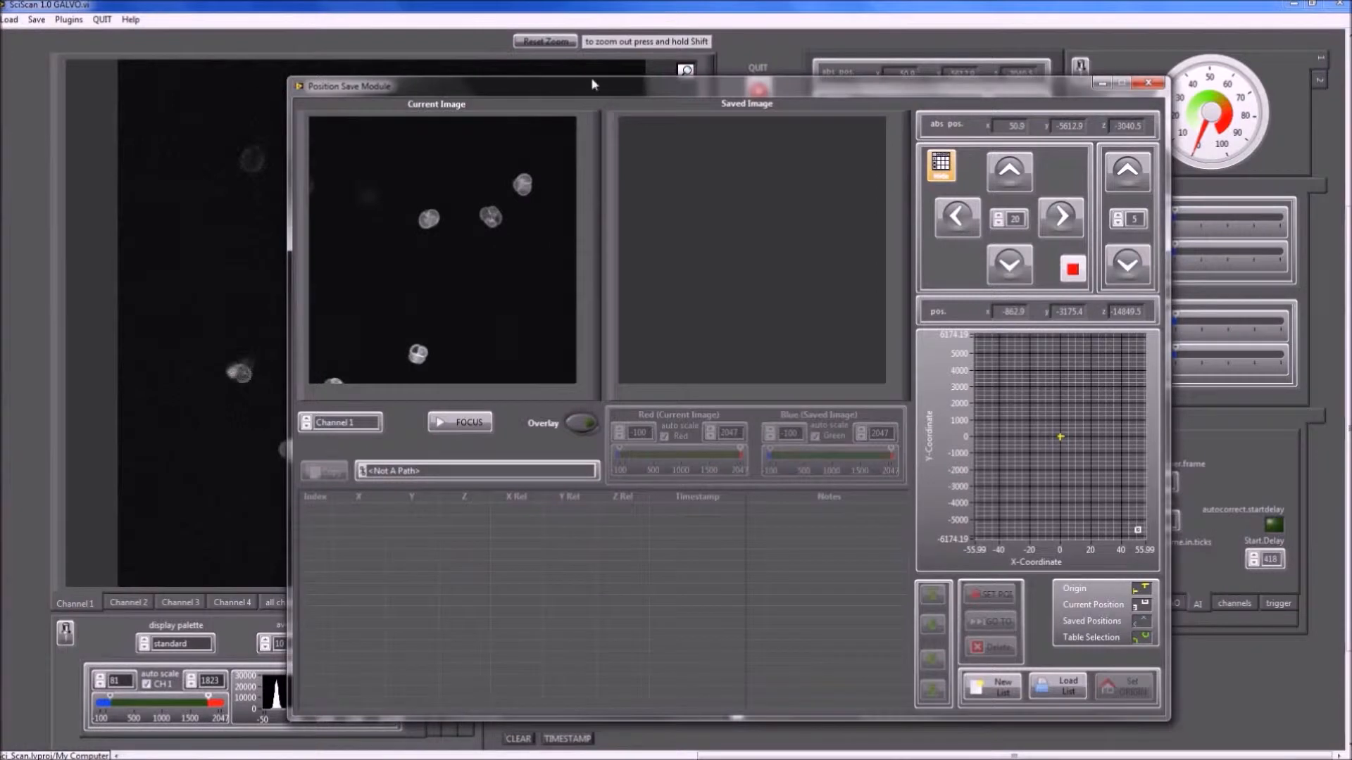
drag(592, 85, 622, 61)
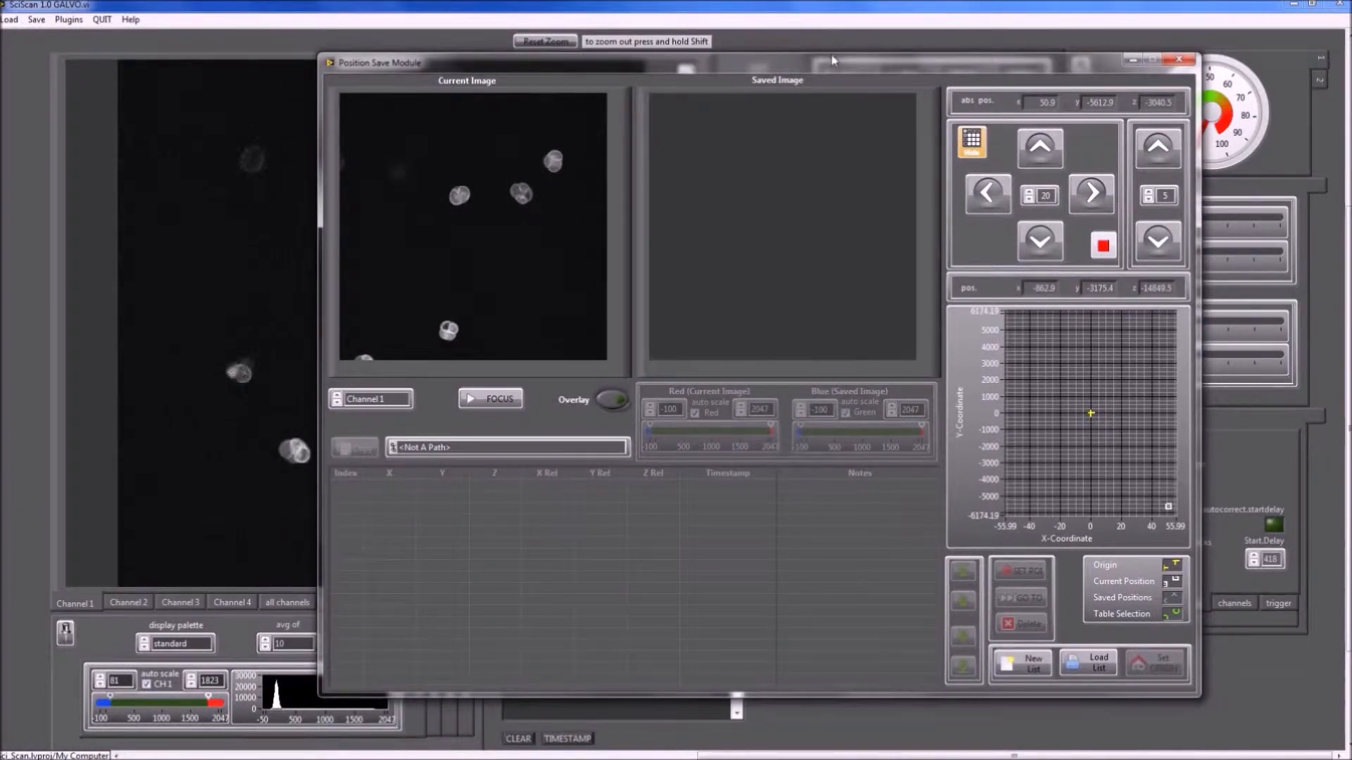
drag(809, 68, 824, 57)
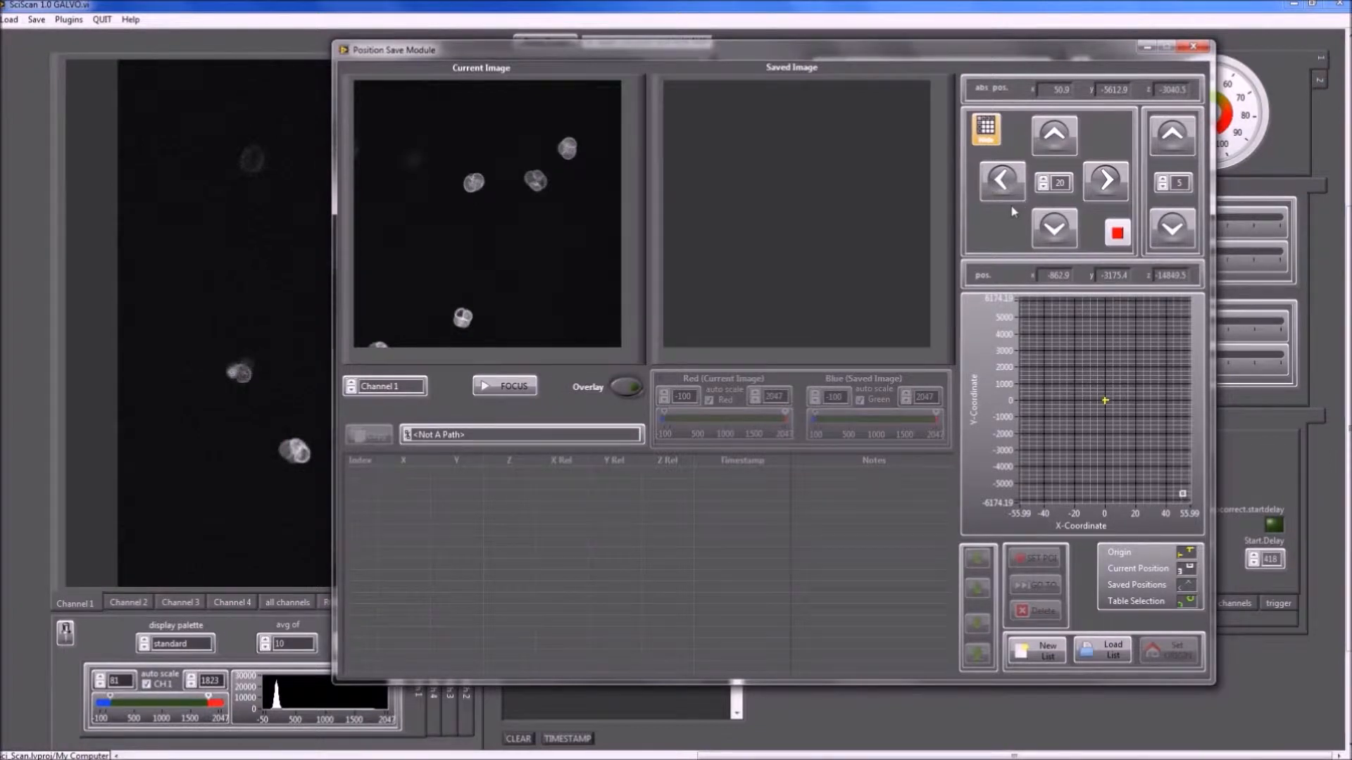
click(1048, 655)
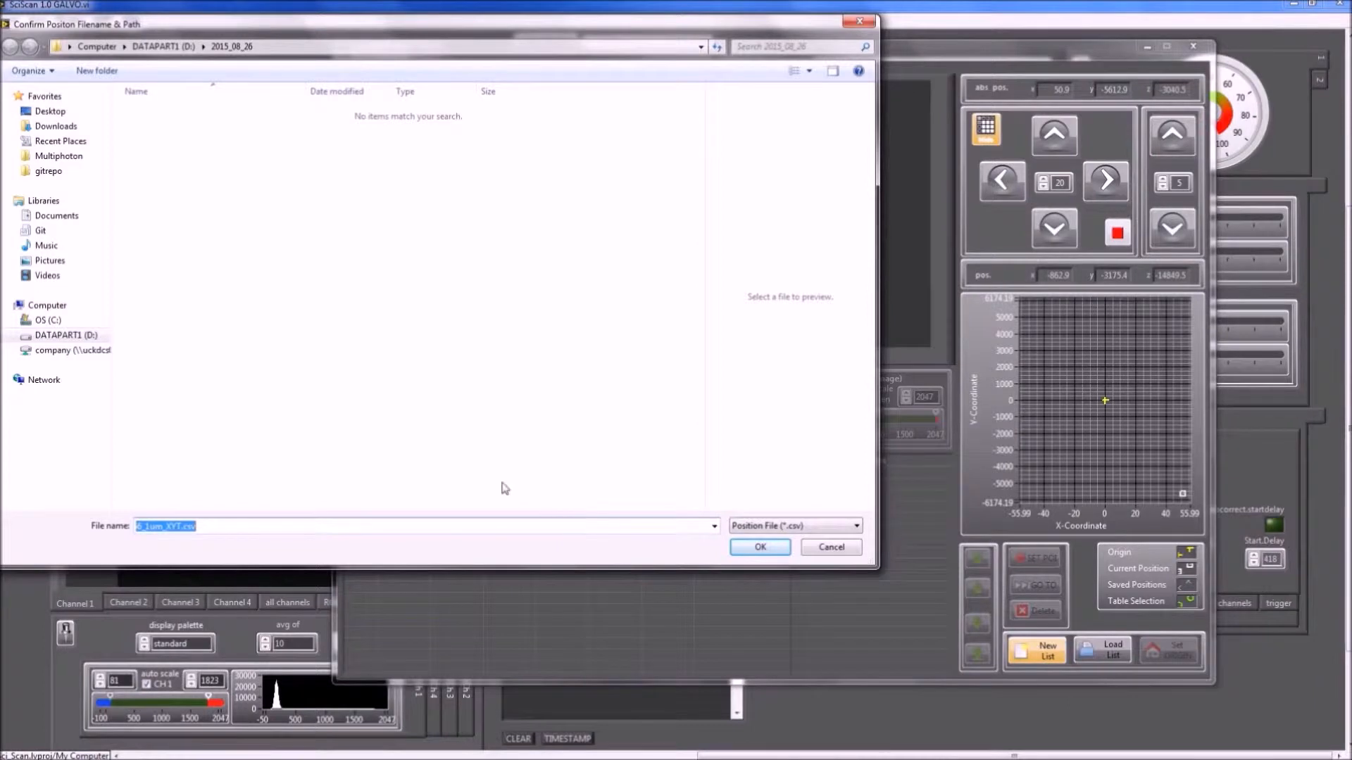
click(761, 548)
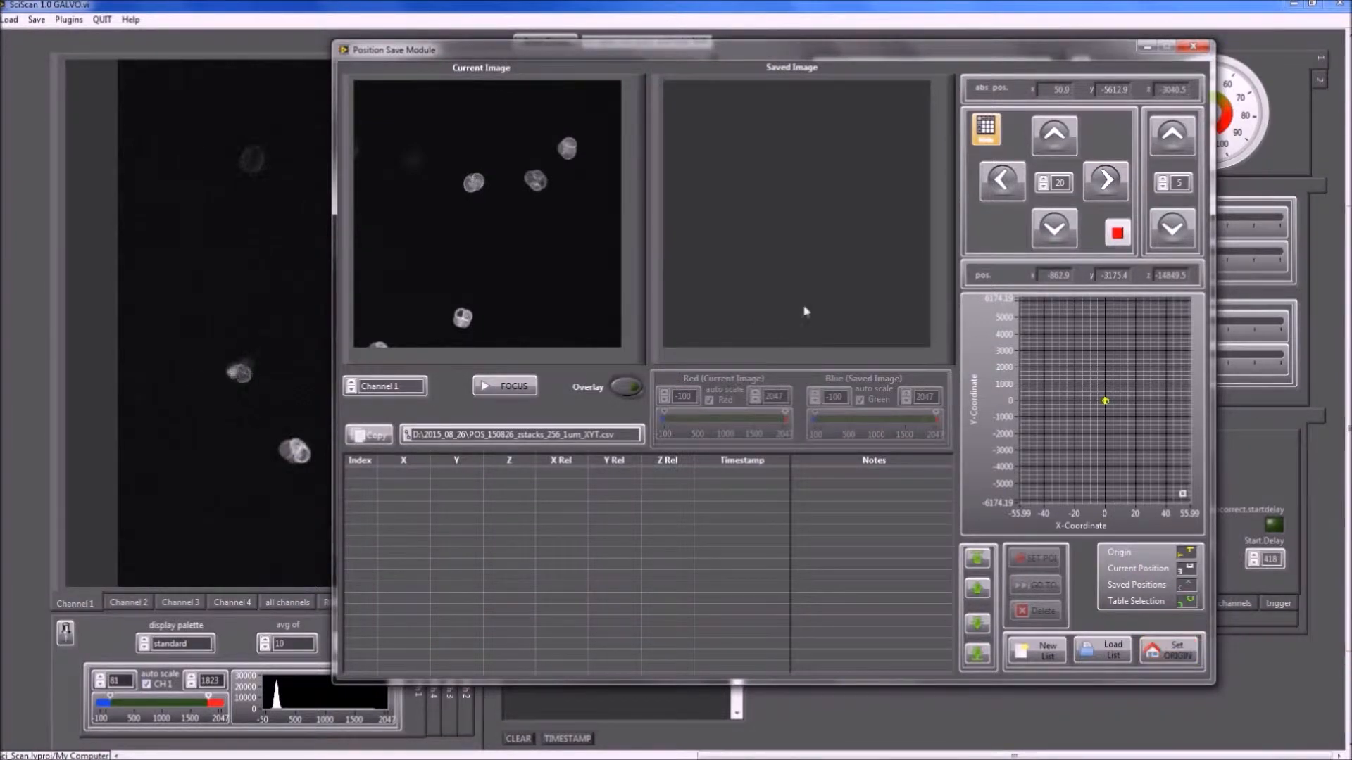
- Briefly focus on the current stage position and set it as the origin of the position list
click(518, 386)
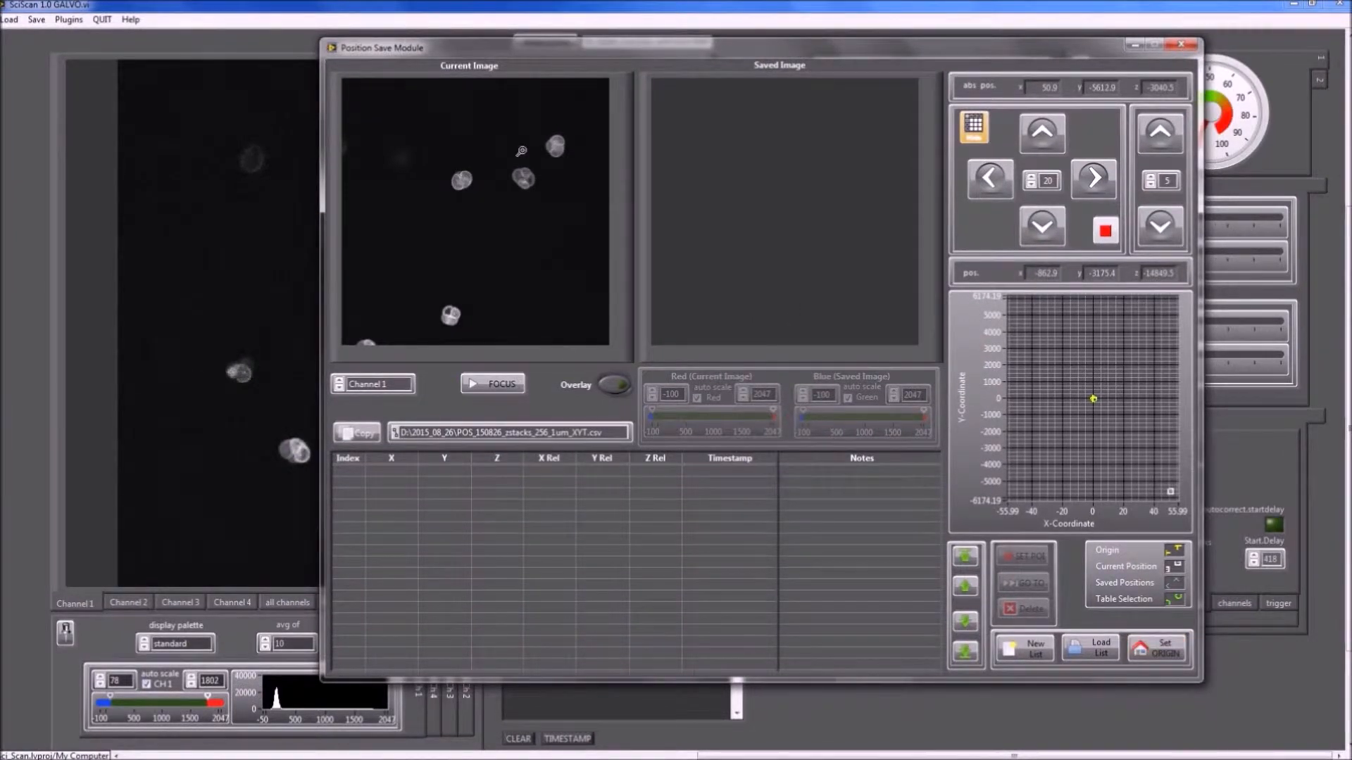
click(502, 387)
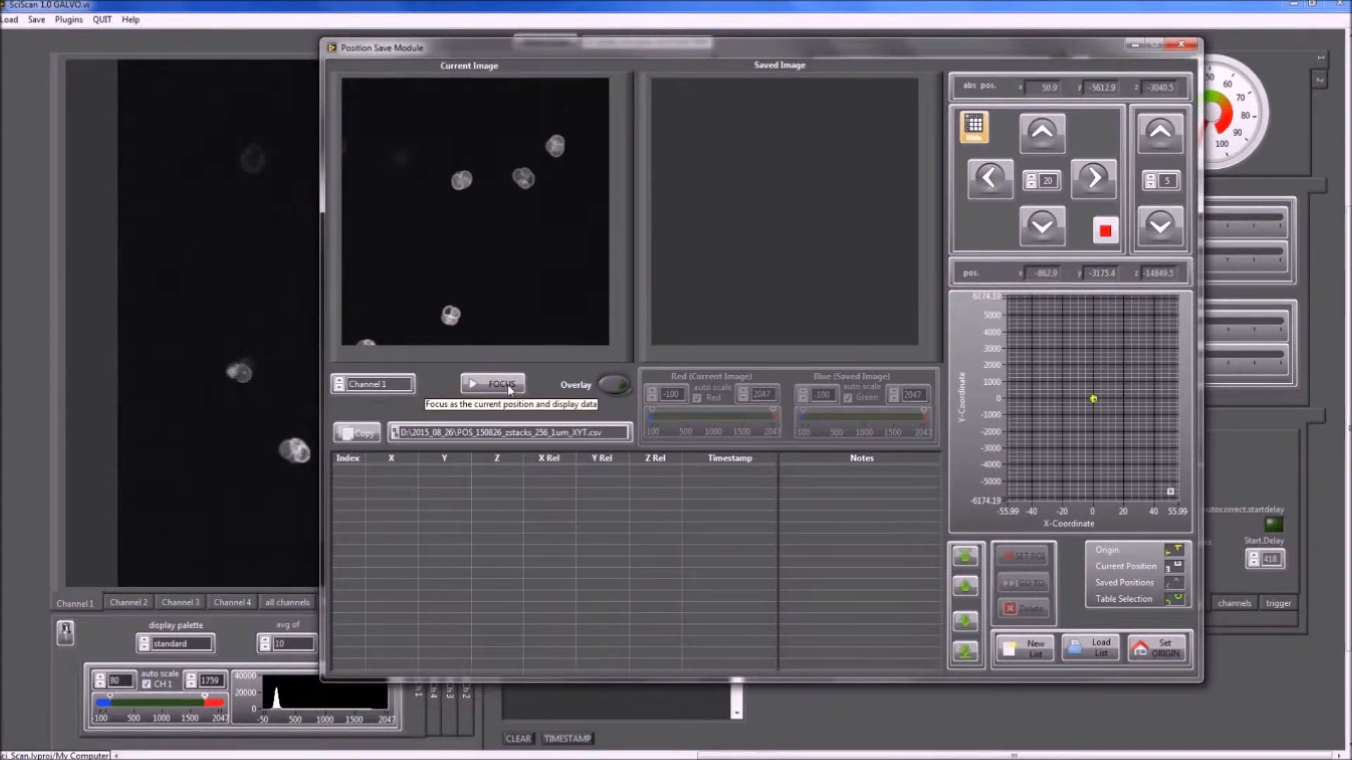
click(1149, 651)
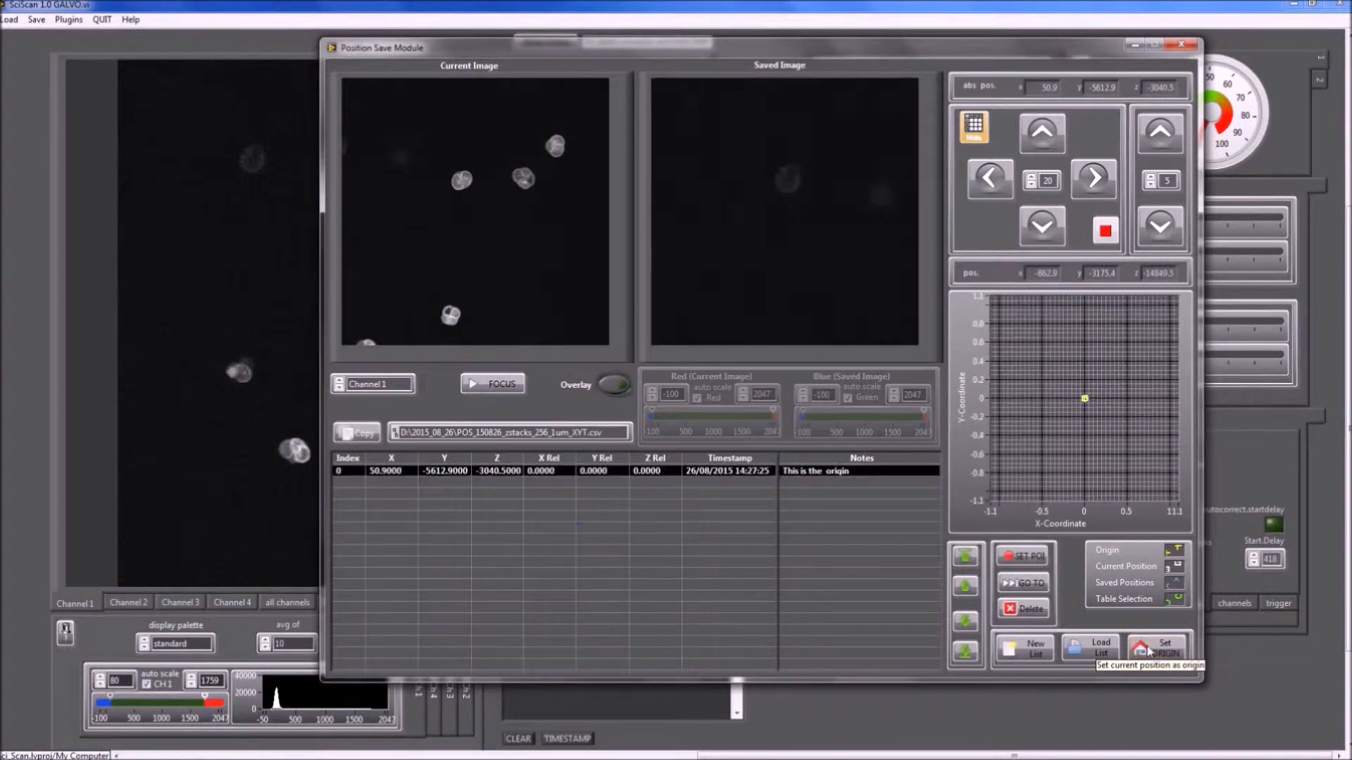
click(649, 473)
click(667, 478)
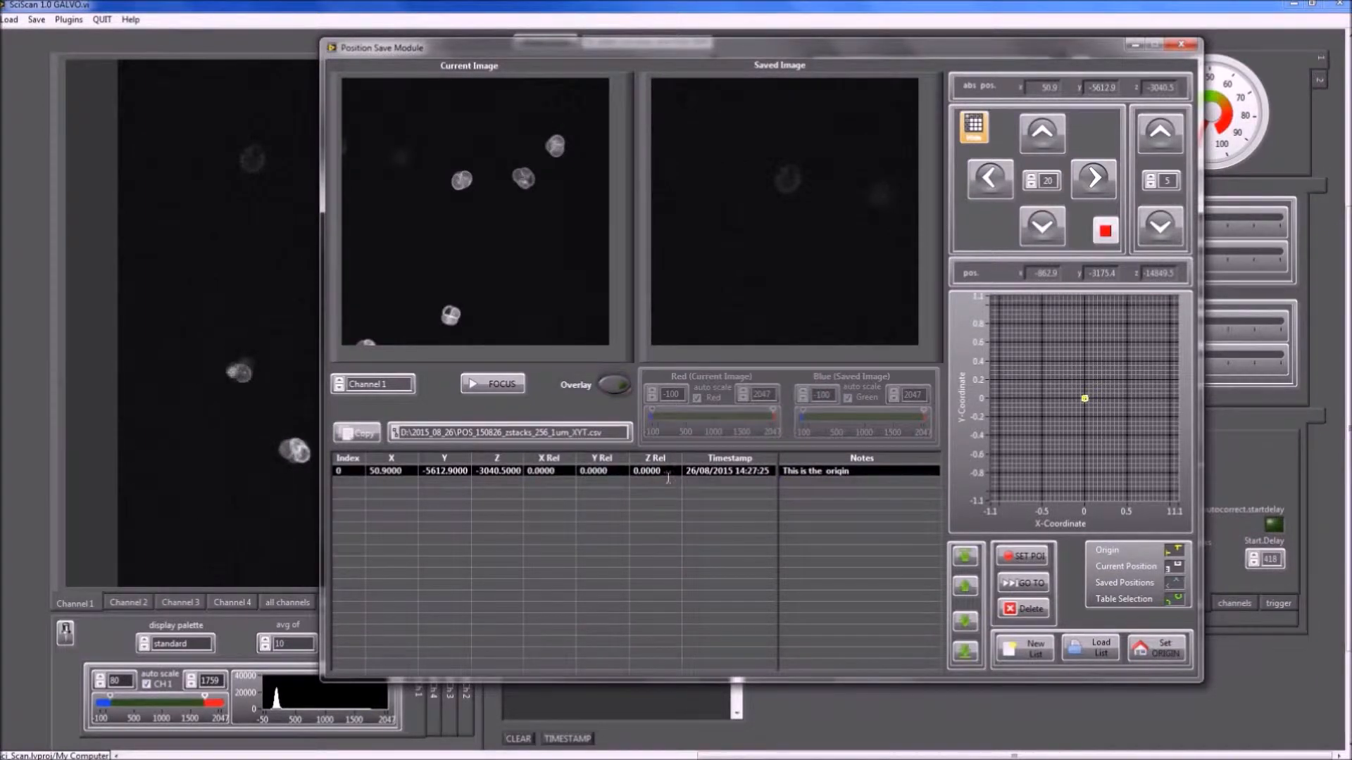
click(729, 471)
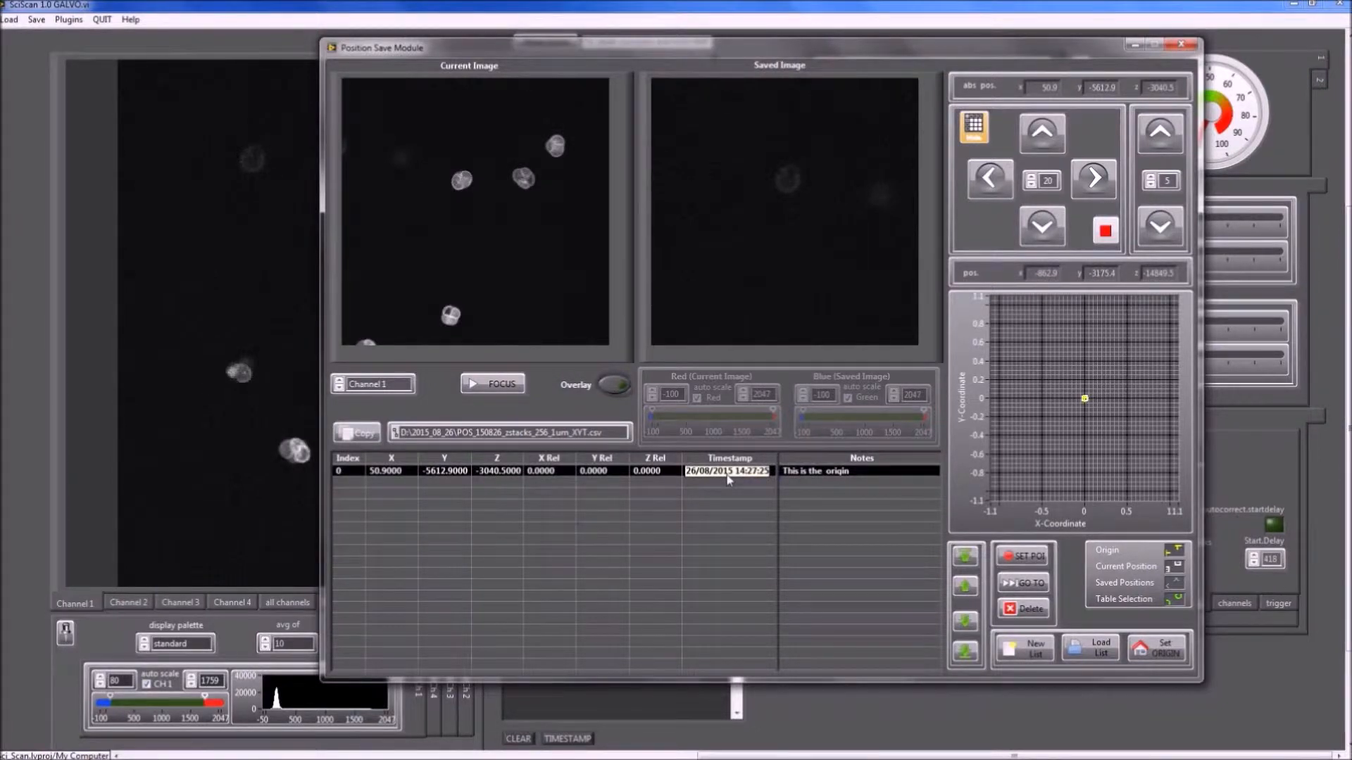
click(770, 455)
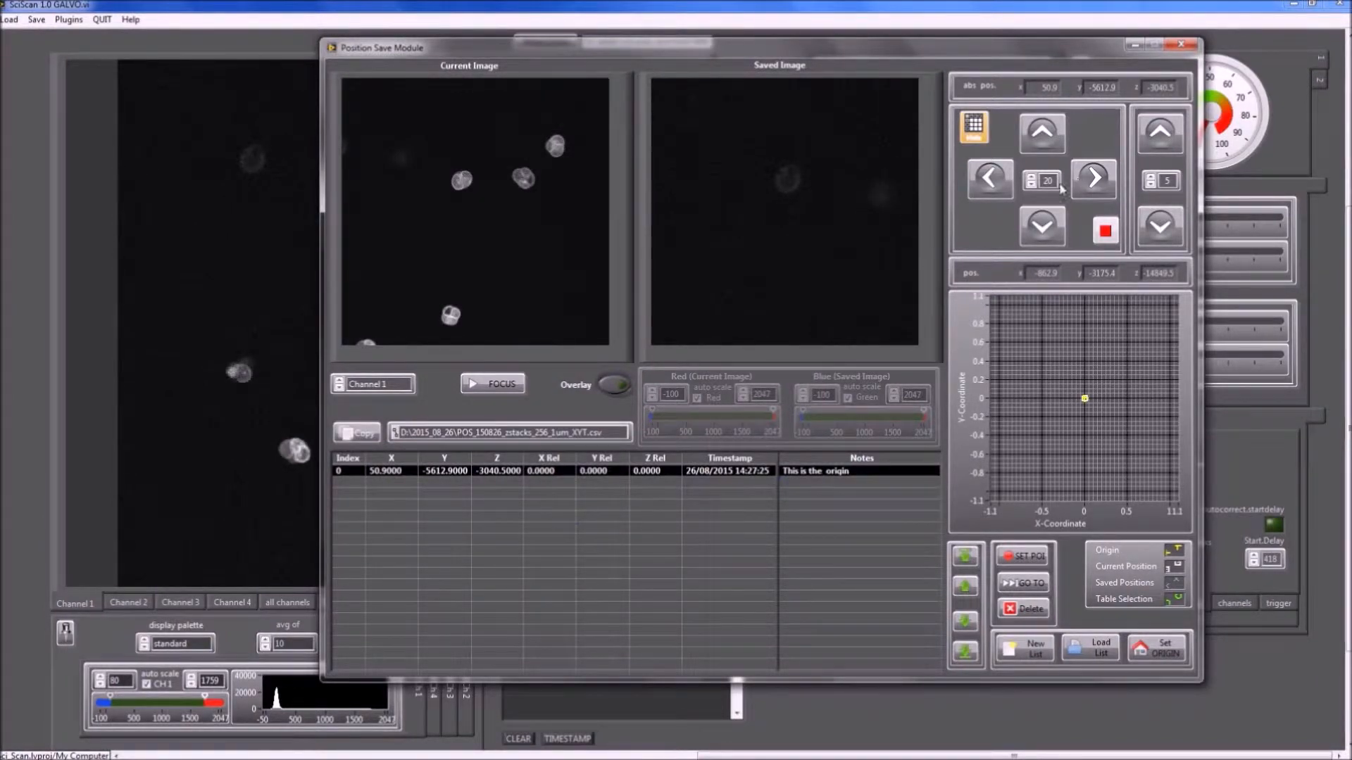
- Start live focus, move the stage in steps of 20 to X -48.8, Y -5592.9, and save that position
click(1100, 173)
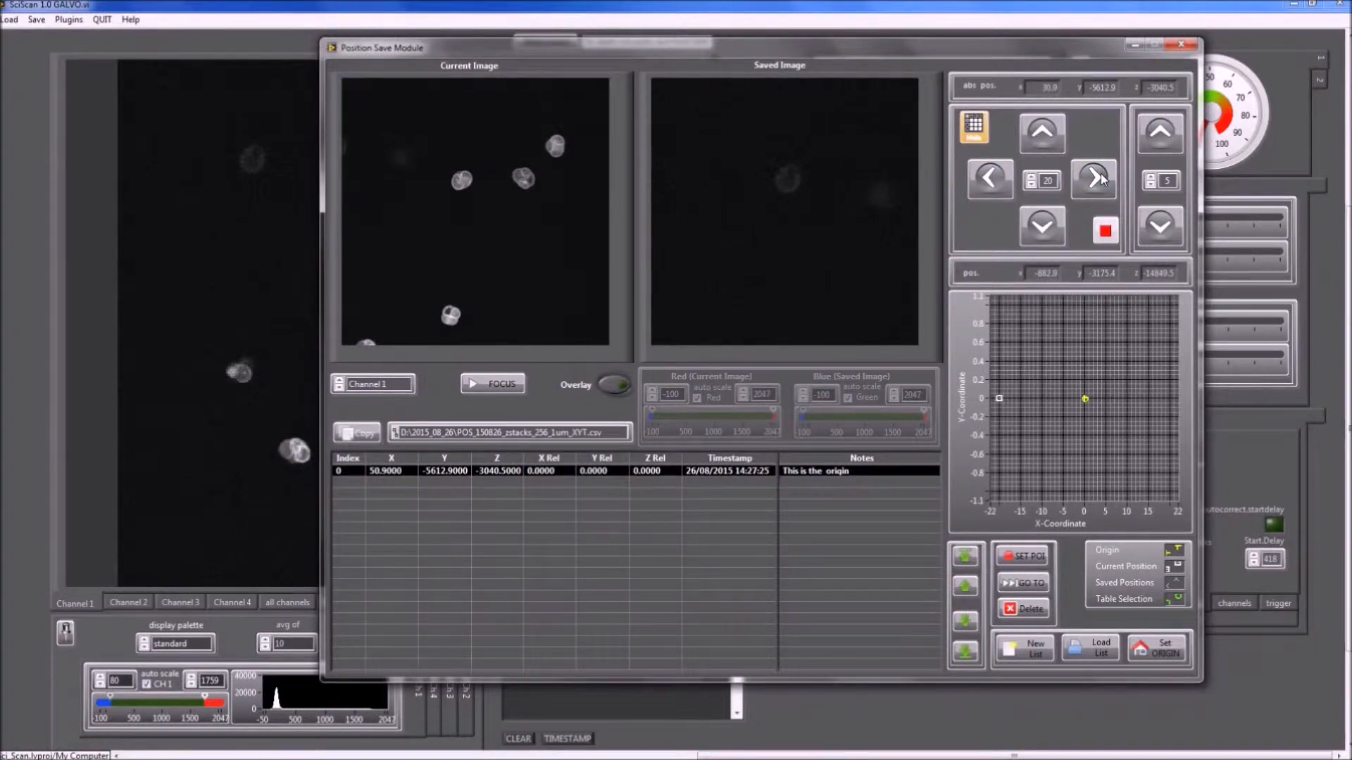
click(1042, 131)
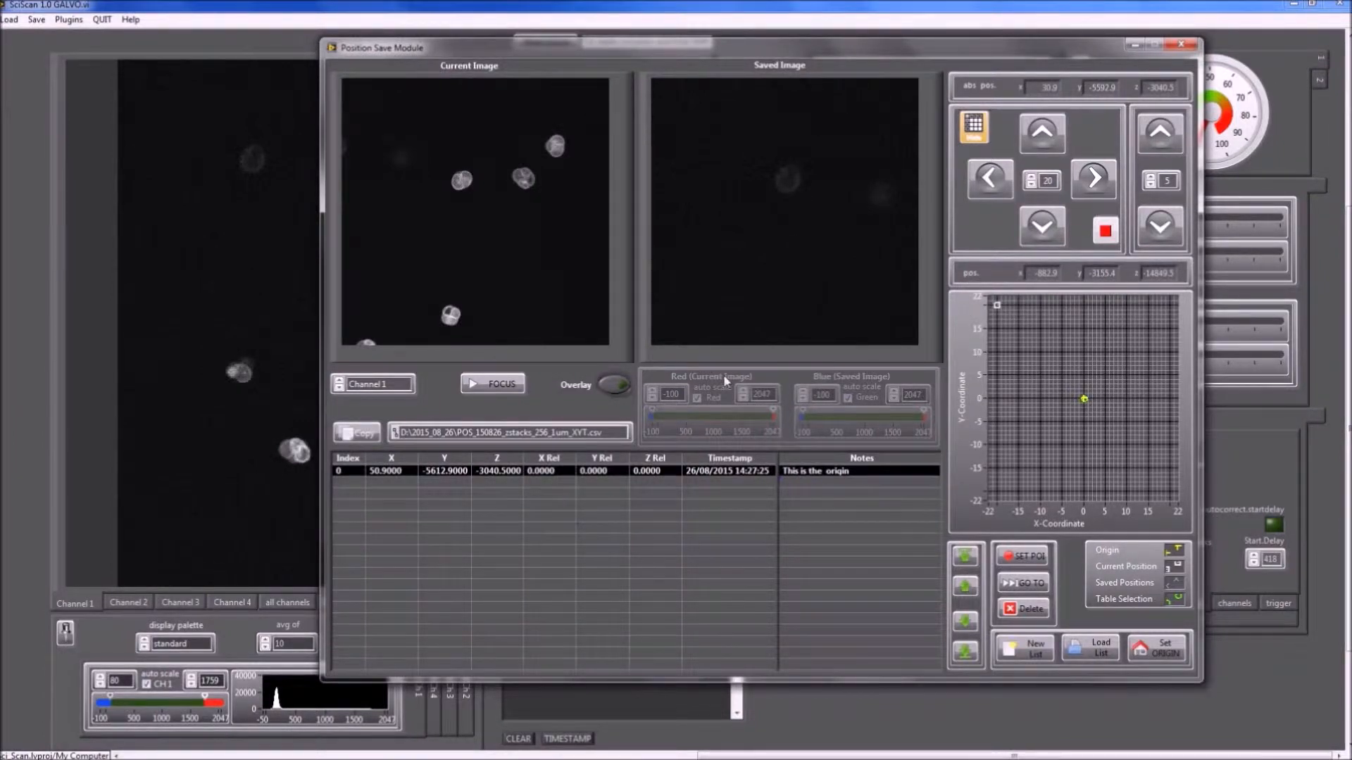
click(512, 388)
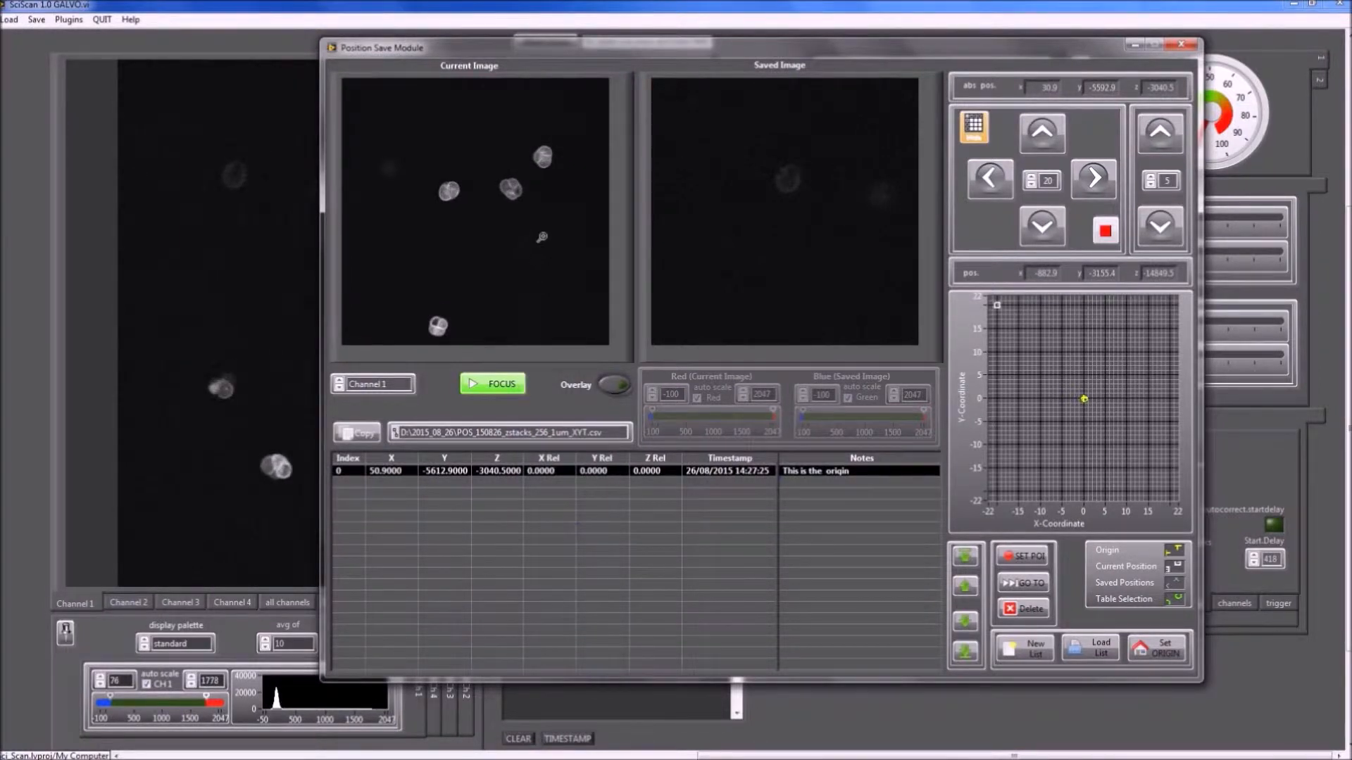
click(1098, 180)
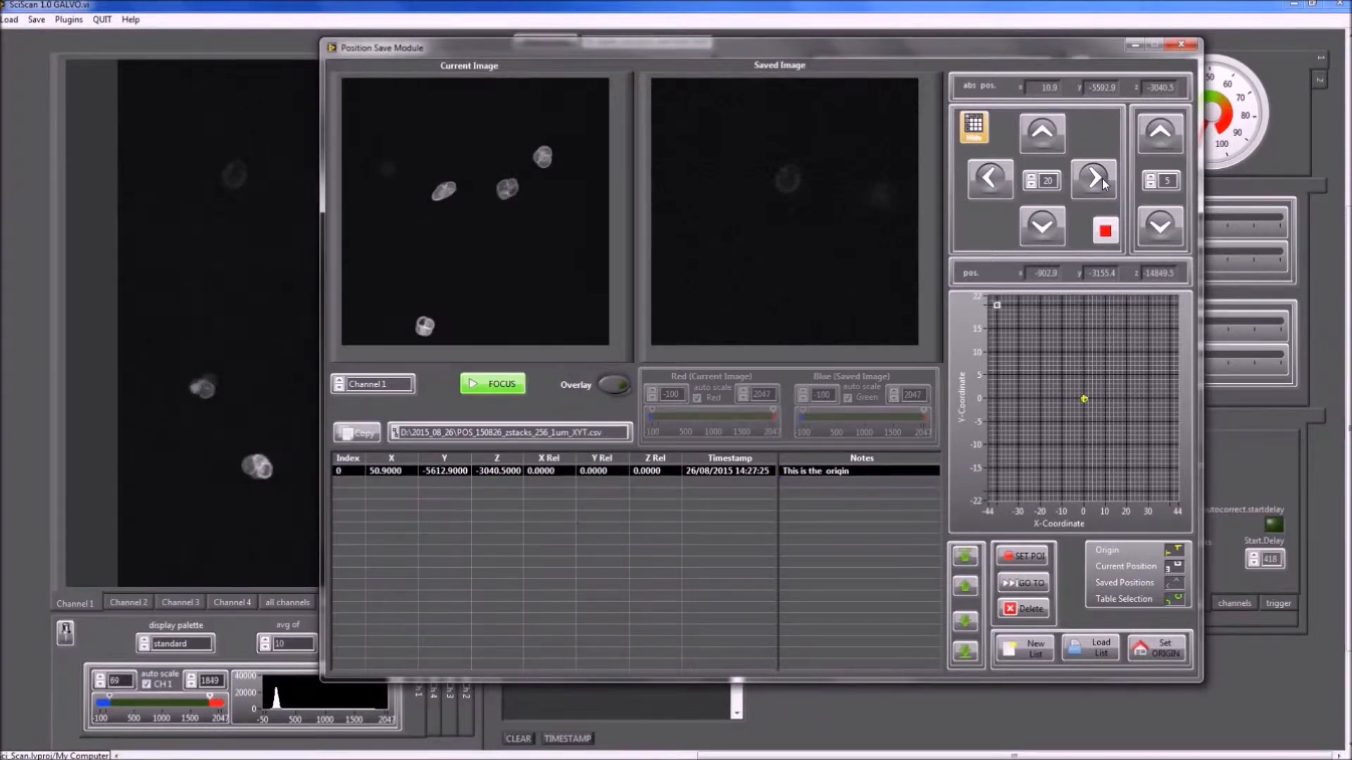
click(1101, 179)
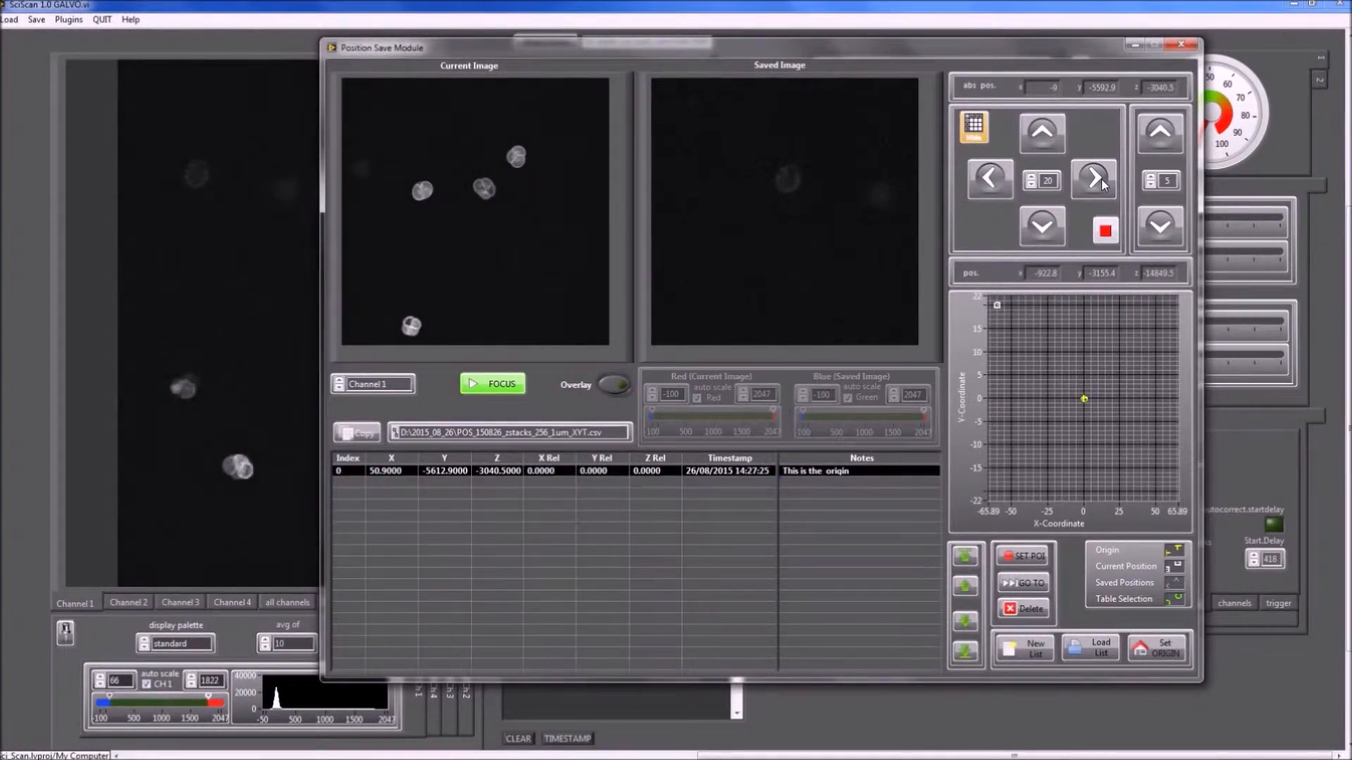
click(1101, 179)
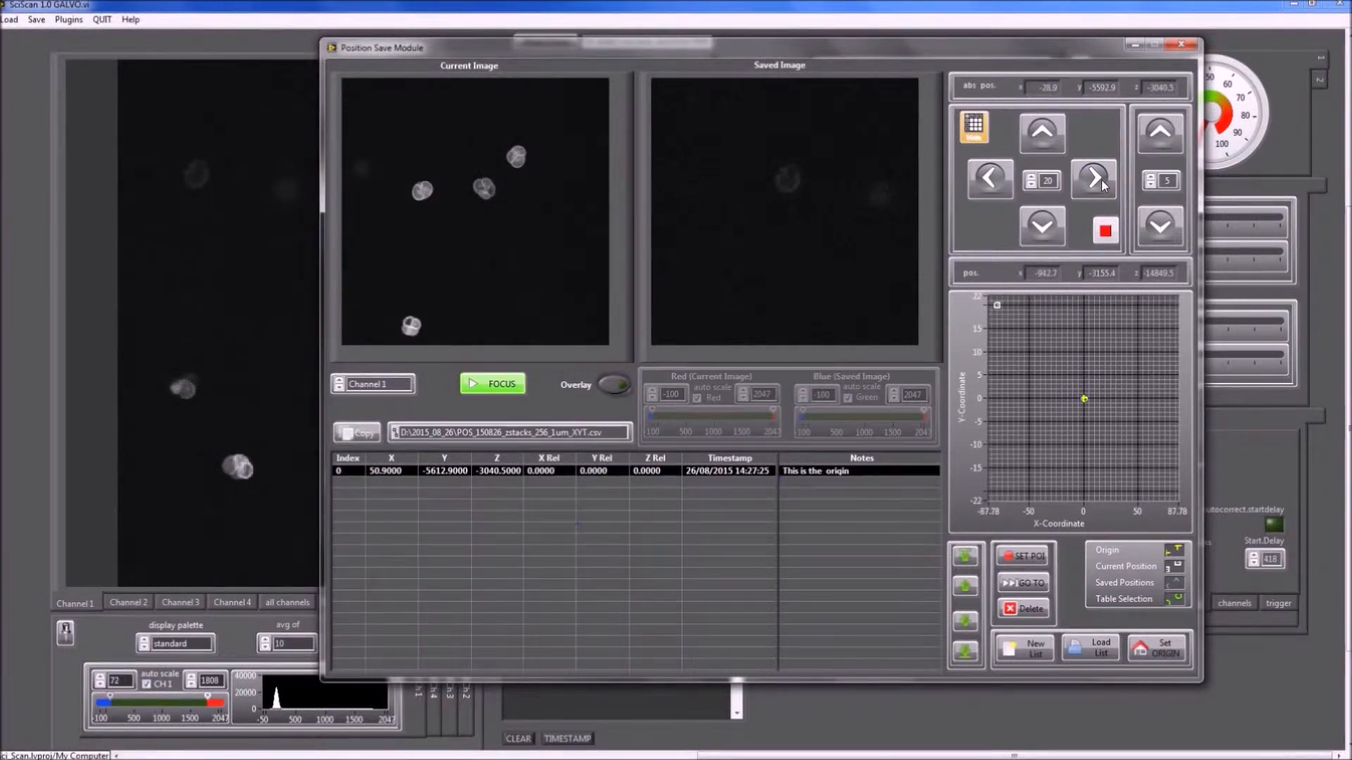
click(1101, 180)
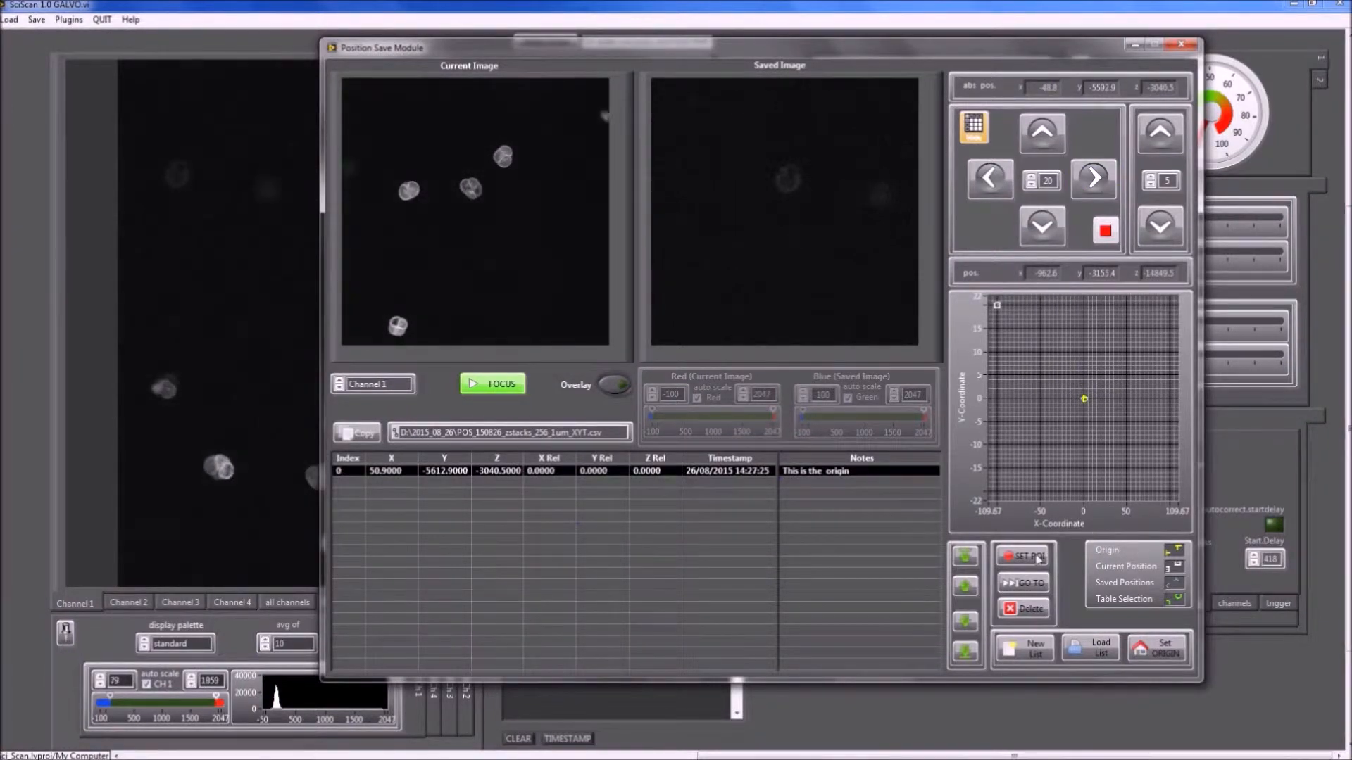
click(1029, 556)
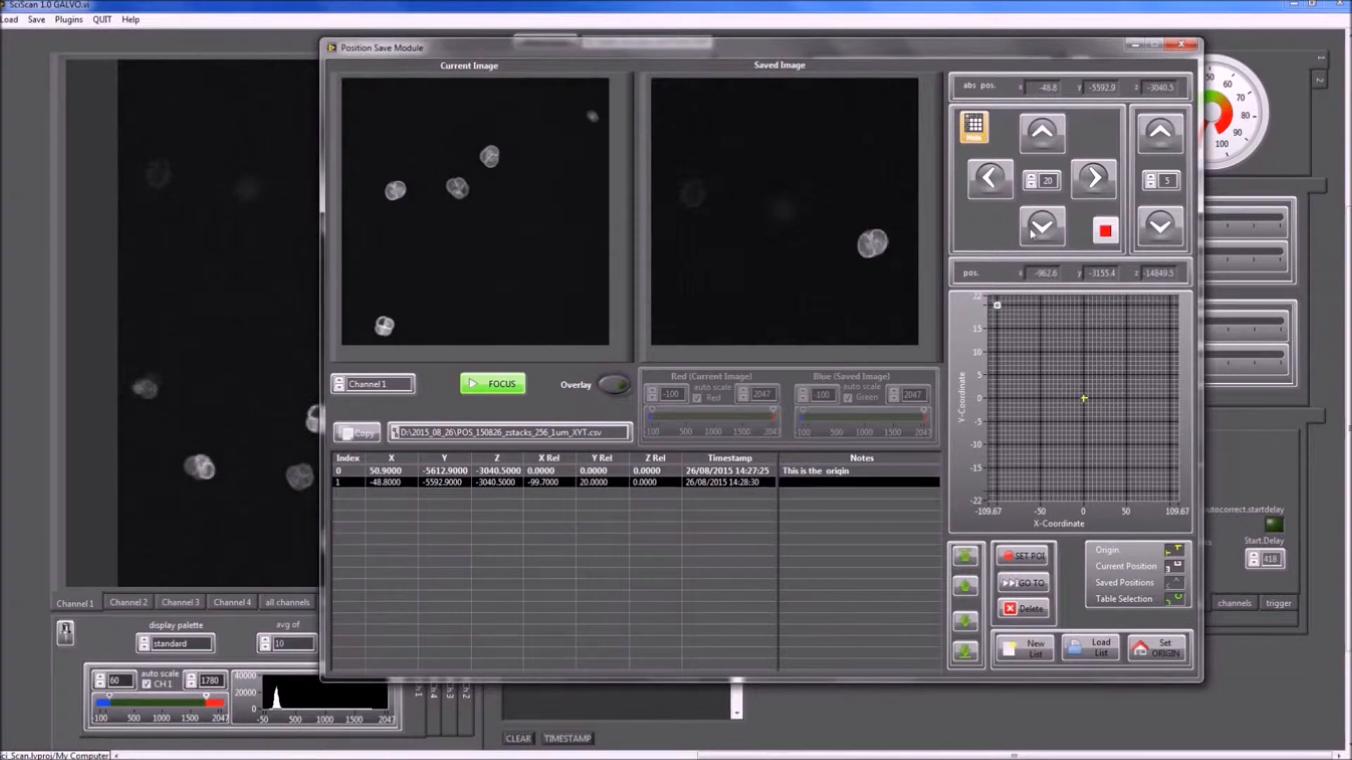
- Set the XY step size to 50, move the stage down to Y -5742.6, and save the position
click(1045, 183)
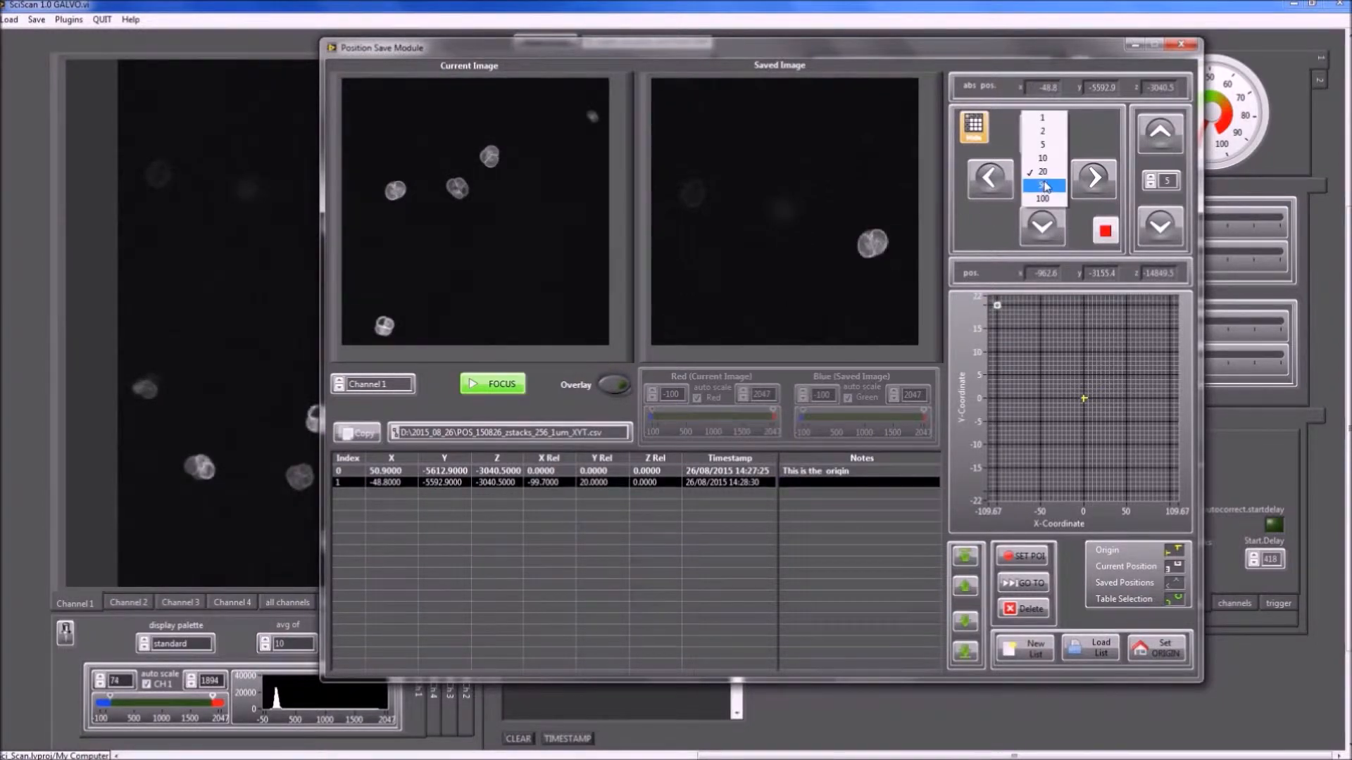
click(1044, 186)
click(1045, 225)
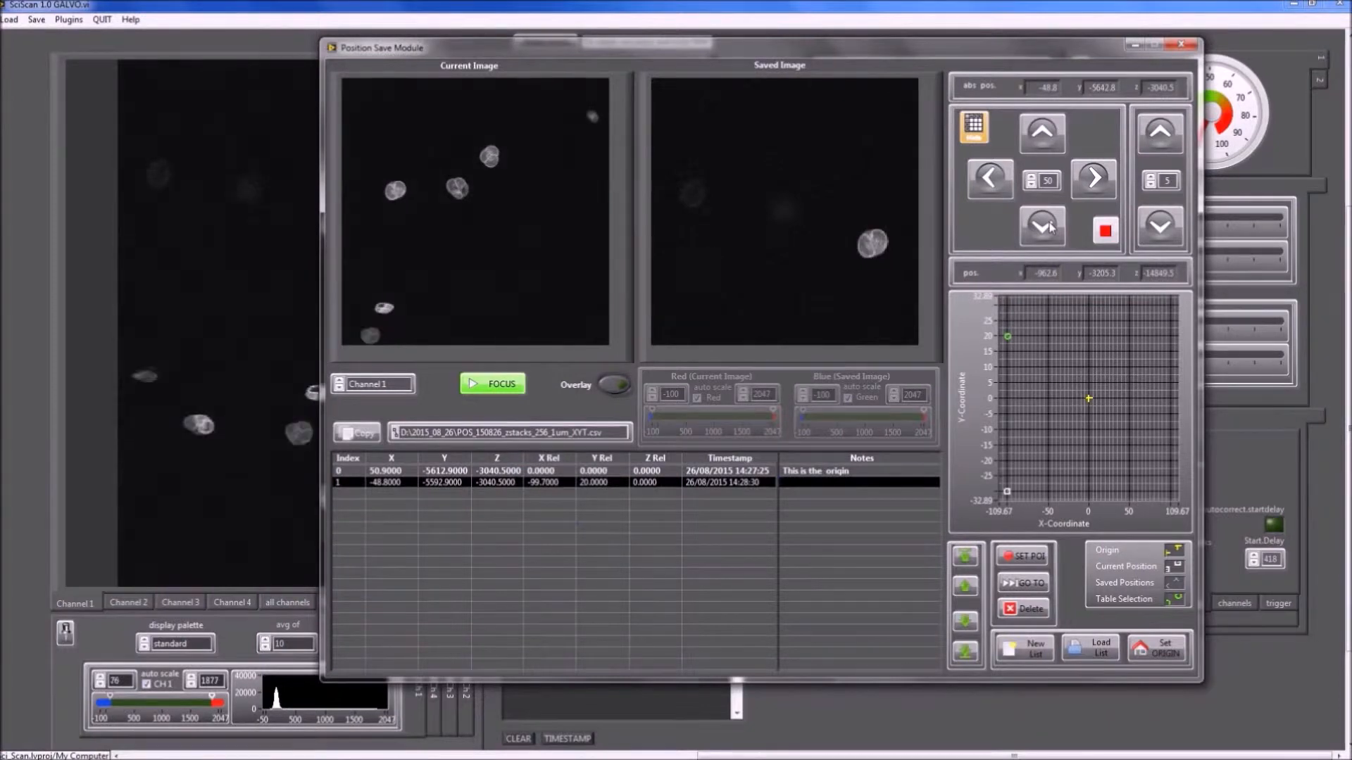
click(1050, 228)
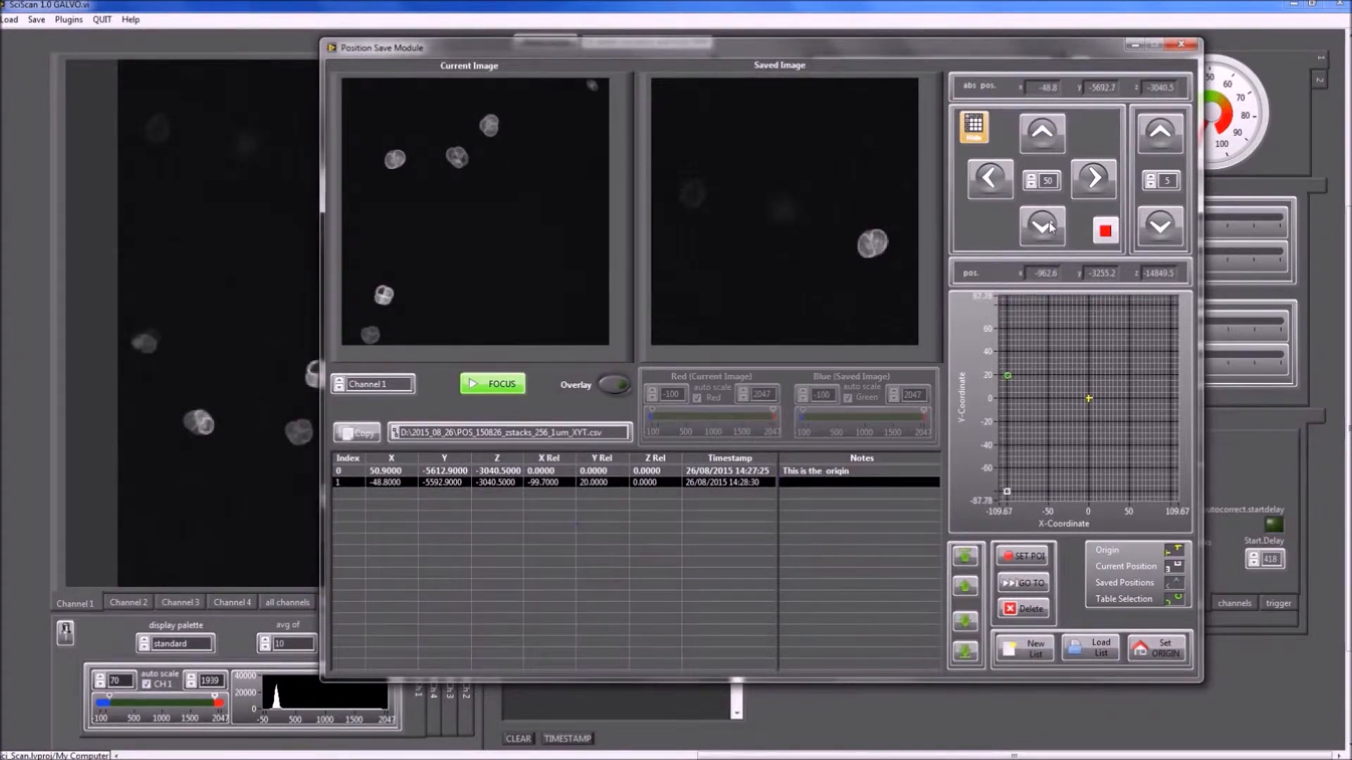
click(1050, 228)
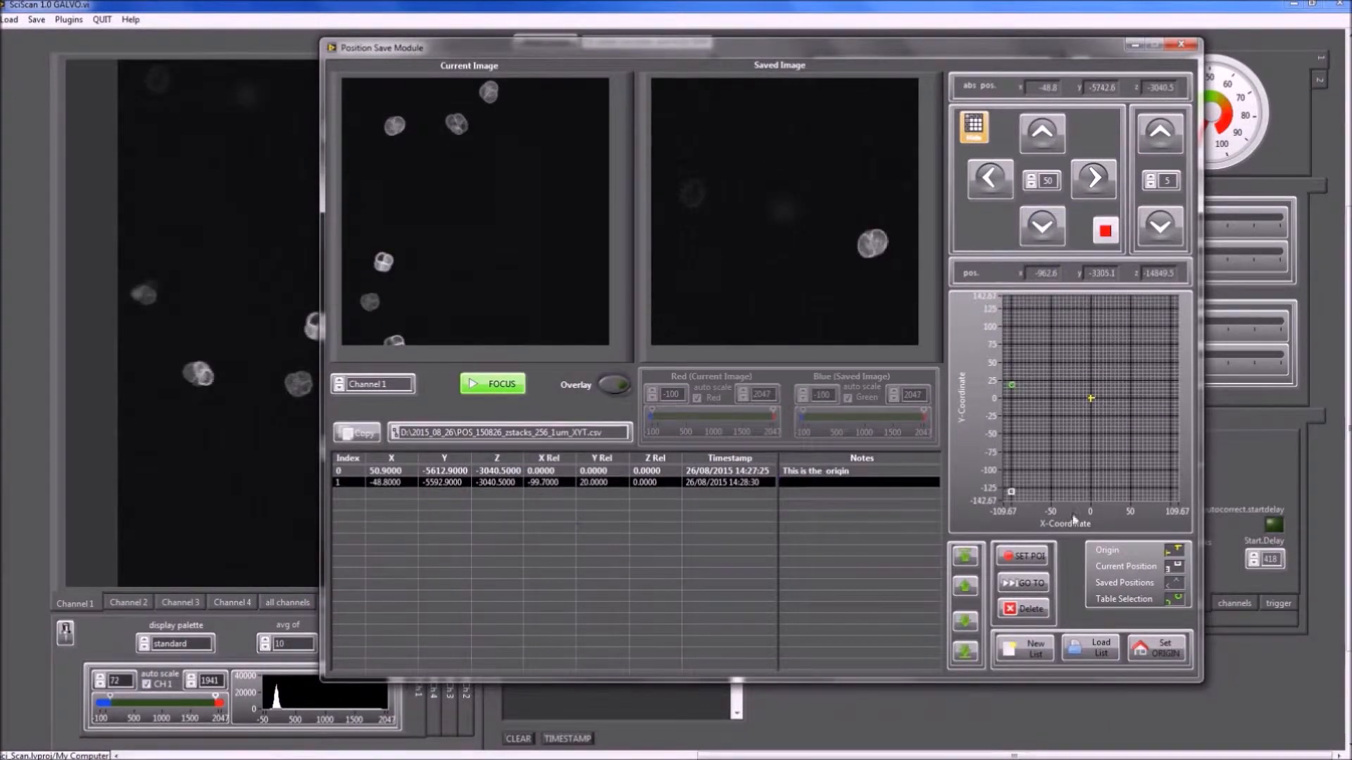
click(1025, 556)
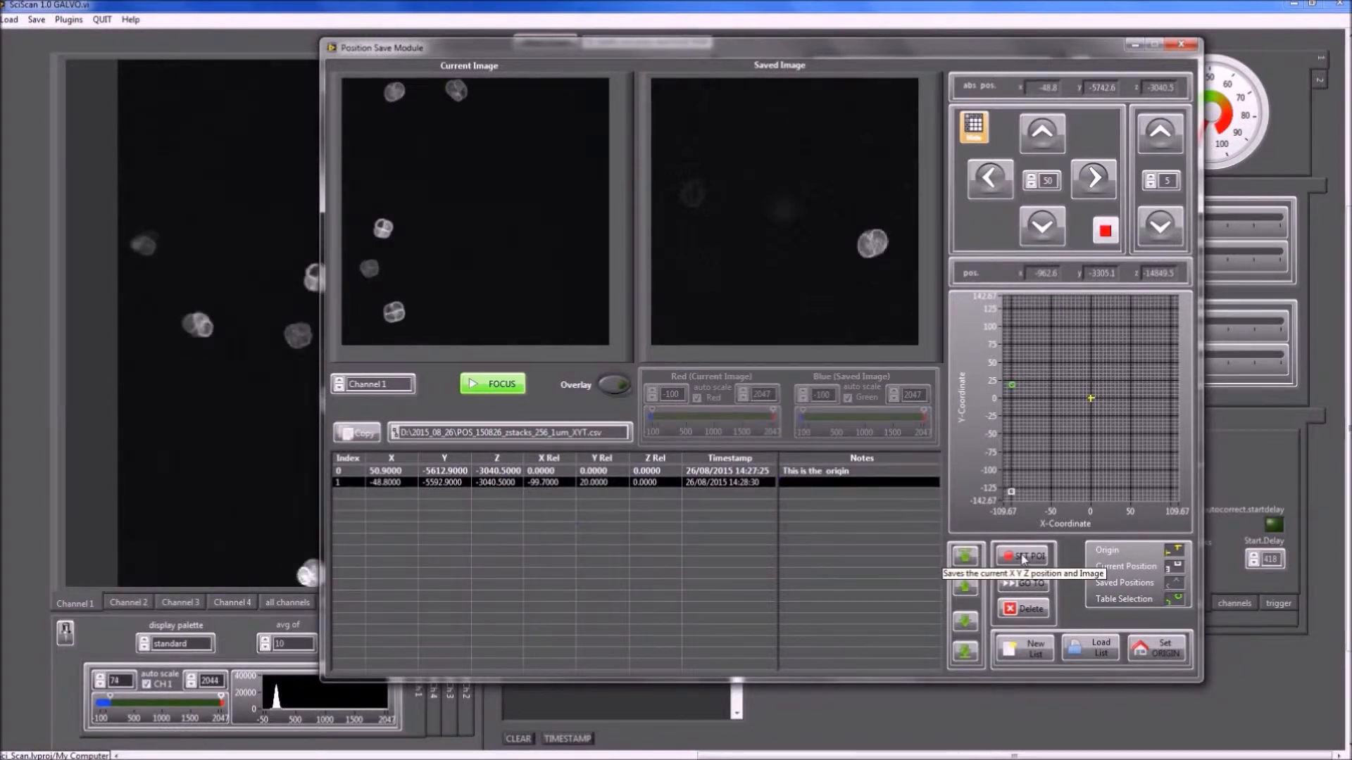
- Move the stage along X to 200.7, keeping Y at -5742.6, and save the position
click(989, 178)
click(990, 178)
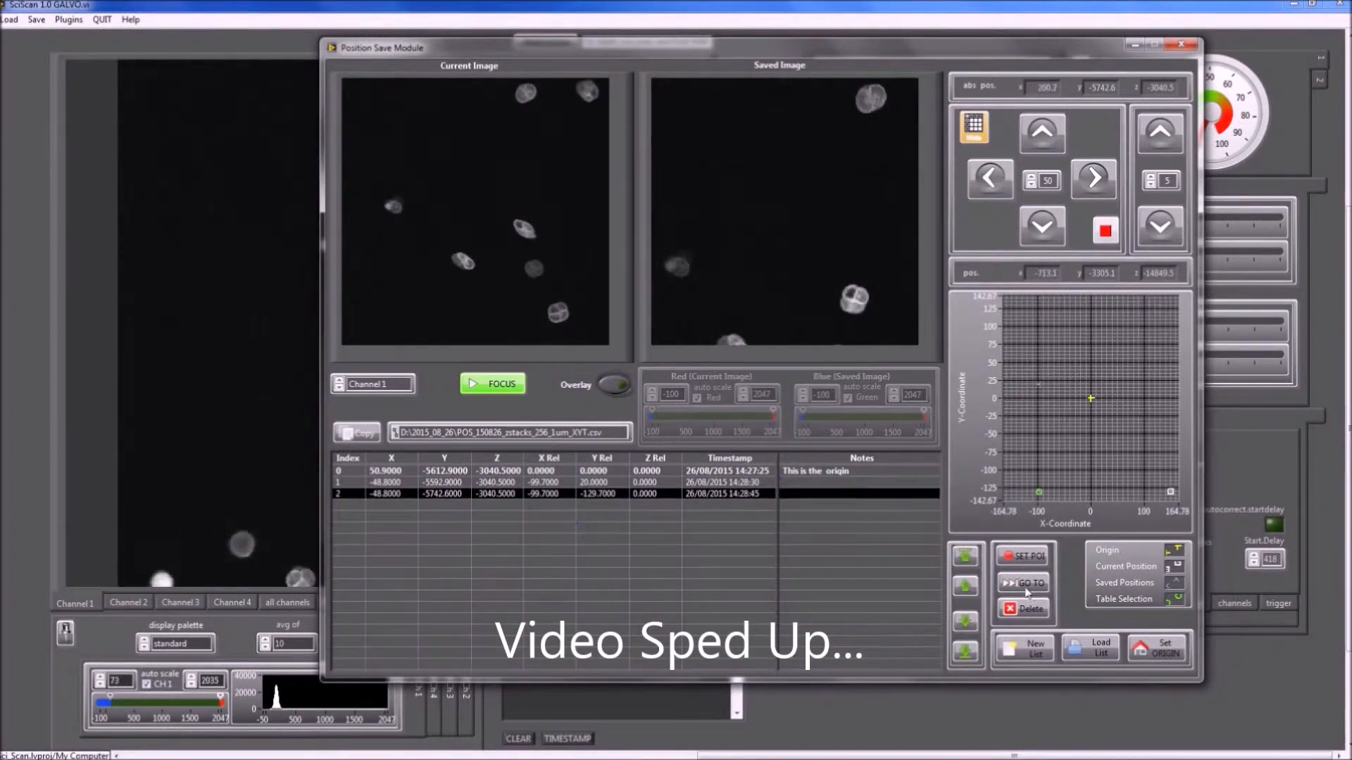
click(1025, 557)
- Move the stage to X 350.4, Y -6042 in steps of 50 and save the position
click(1005, 179)
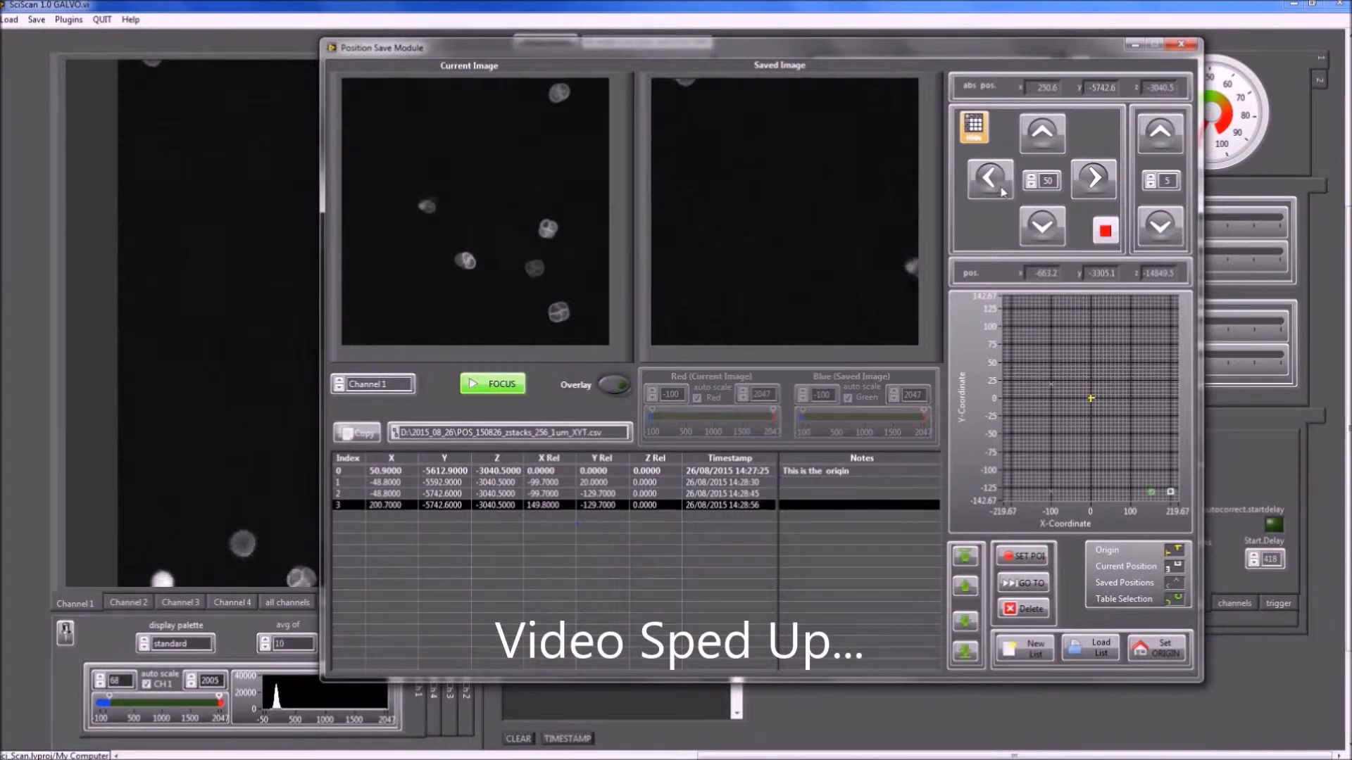
click(1002, 189)
click(1032, 237)
click(1033, 237)
click(1033, 236)
click(1033, 237)
click(1032, 236)
click(1033, 236)
click(994, 185)
click(1024, 557)
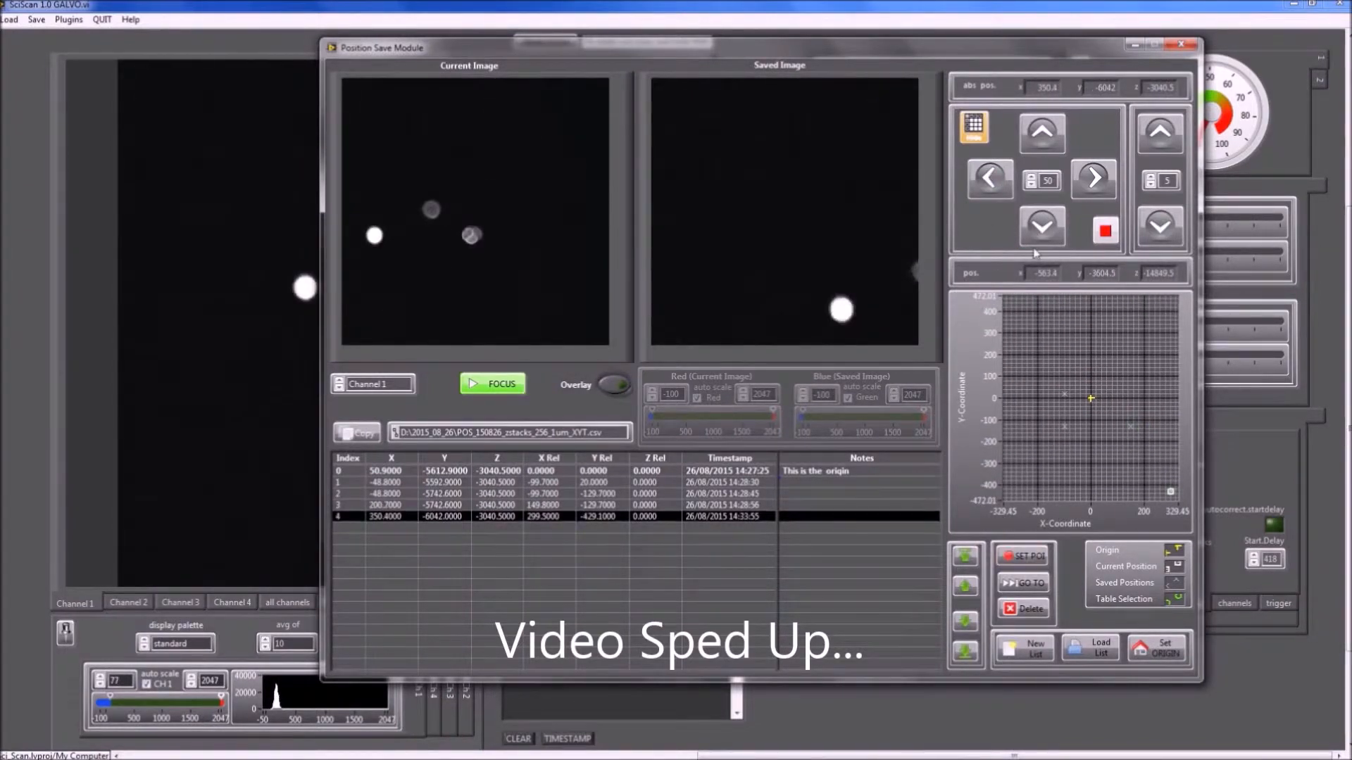
- Move the stage along X to 150.3 at Y -6042 and save that position twice
click(1084, 182)
click(1084, 182)
click(1084, 182)
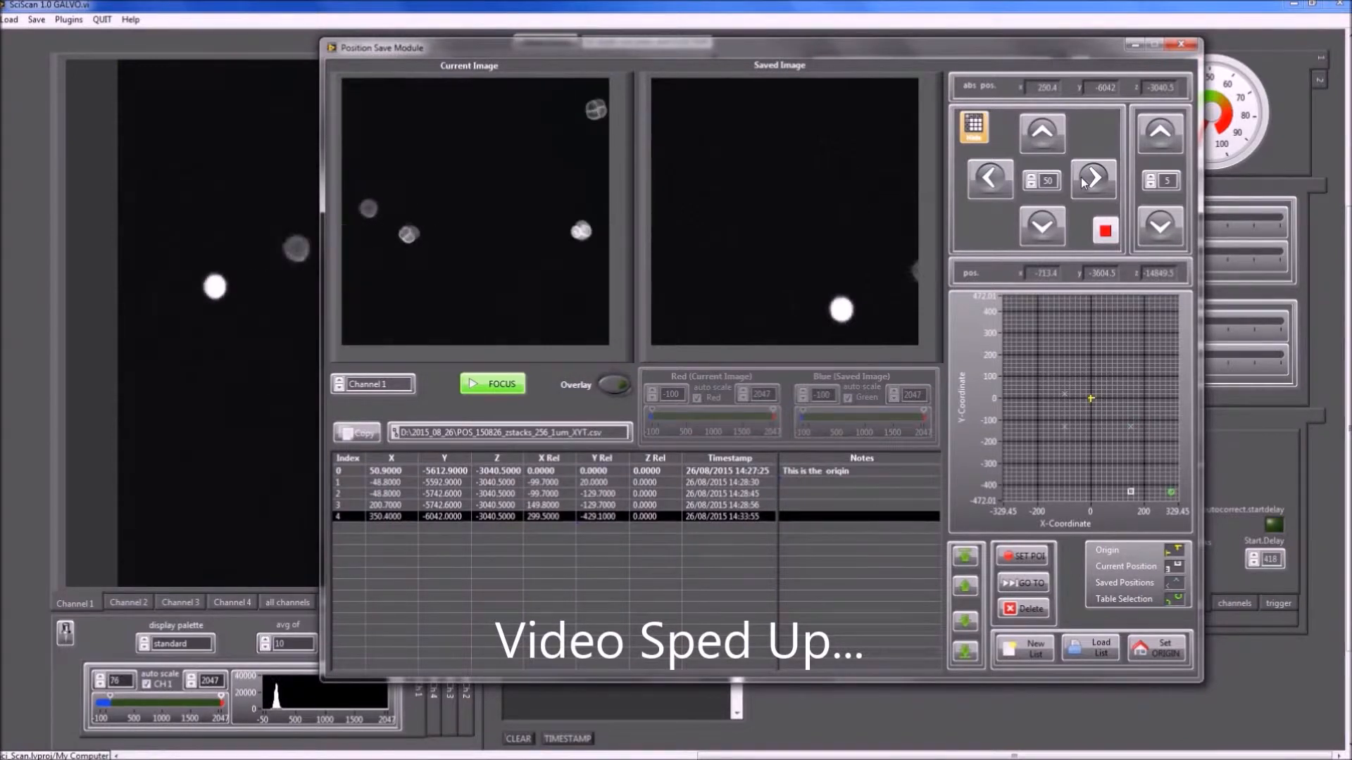
click(1084, 182)
click(1024, 557)
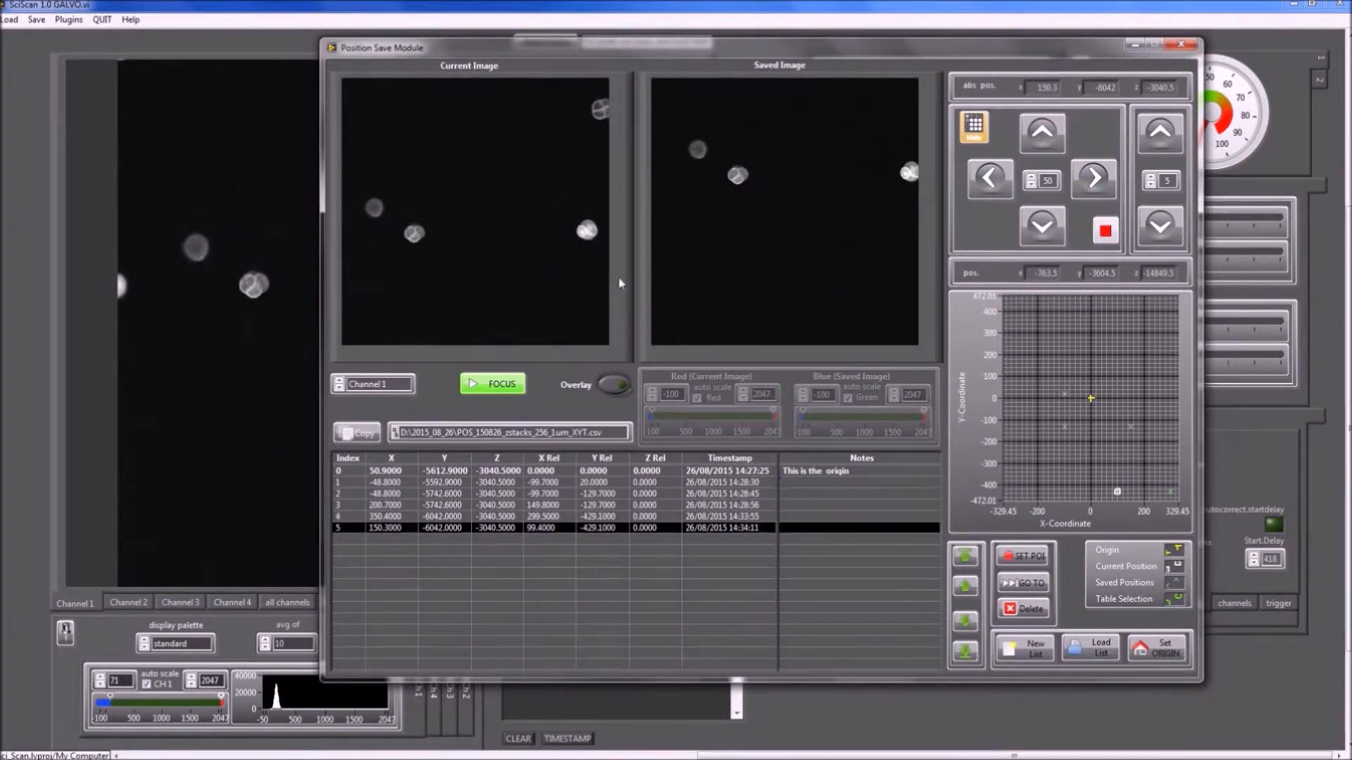
click(1031, 559)
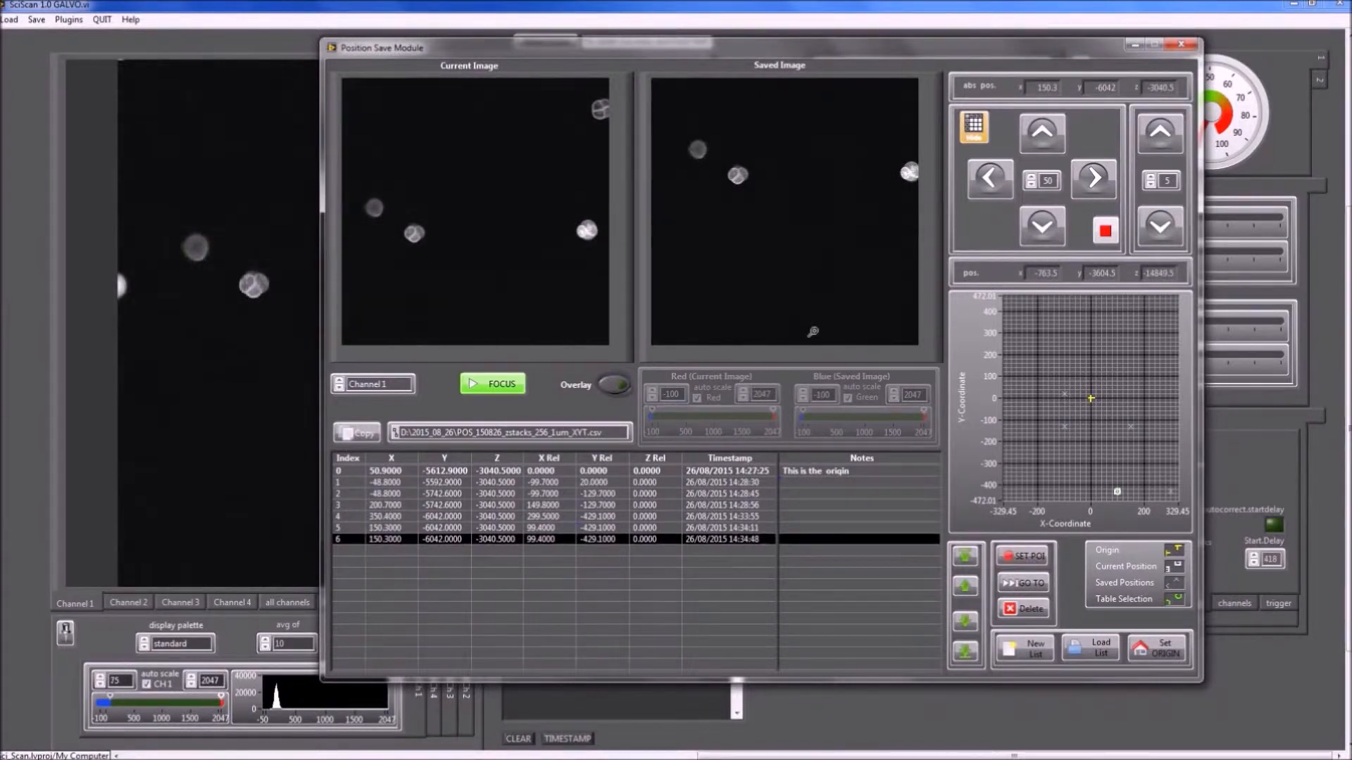
- Show the saved and current images in full, and select position 2 in the table to display its stored image
shift+click(725, 251)
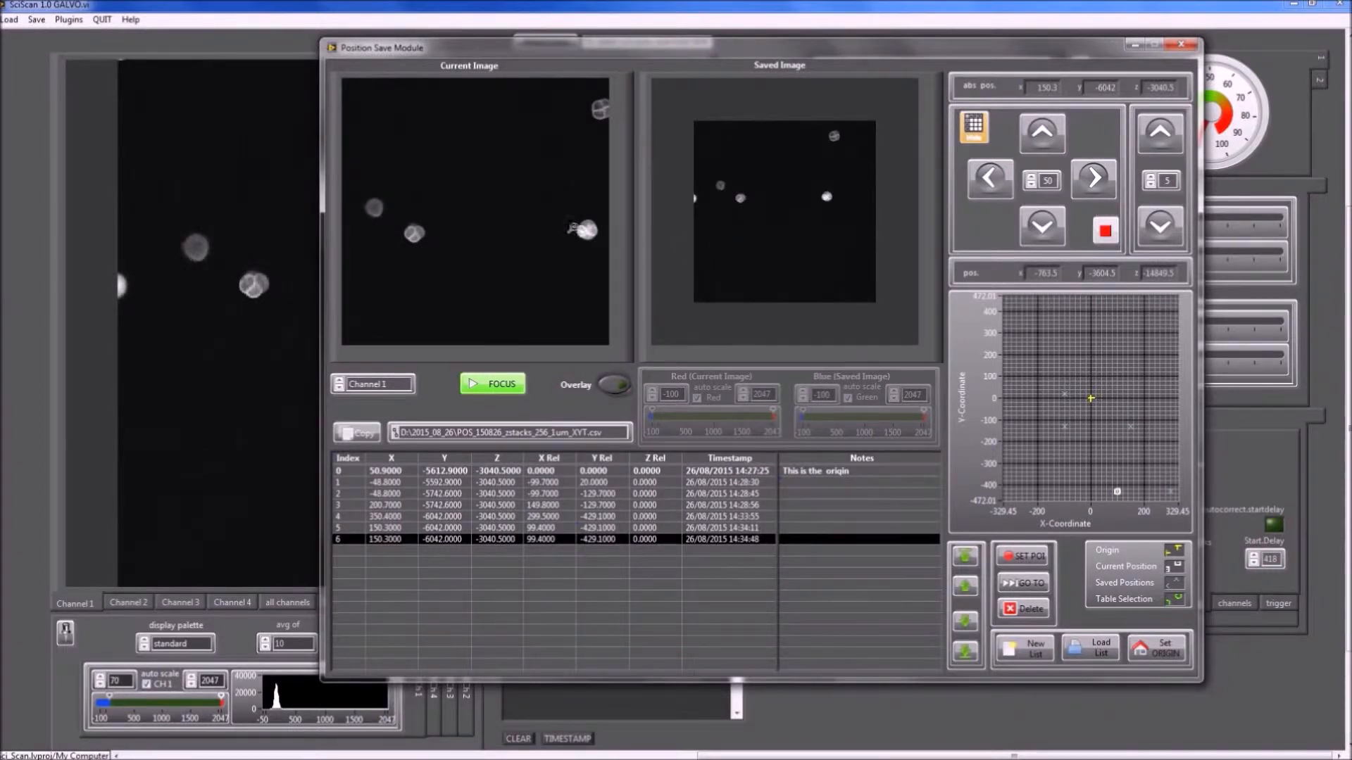
shift+click(584, 229)
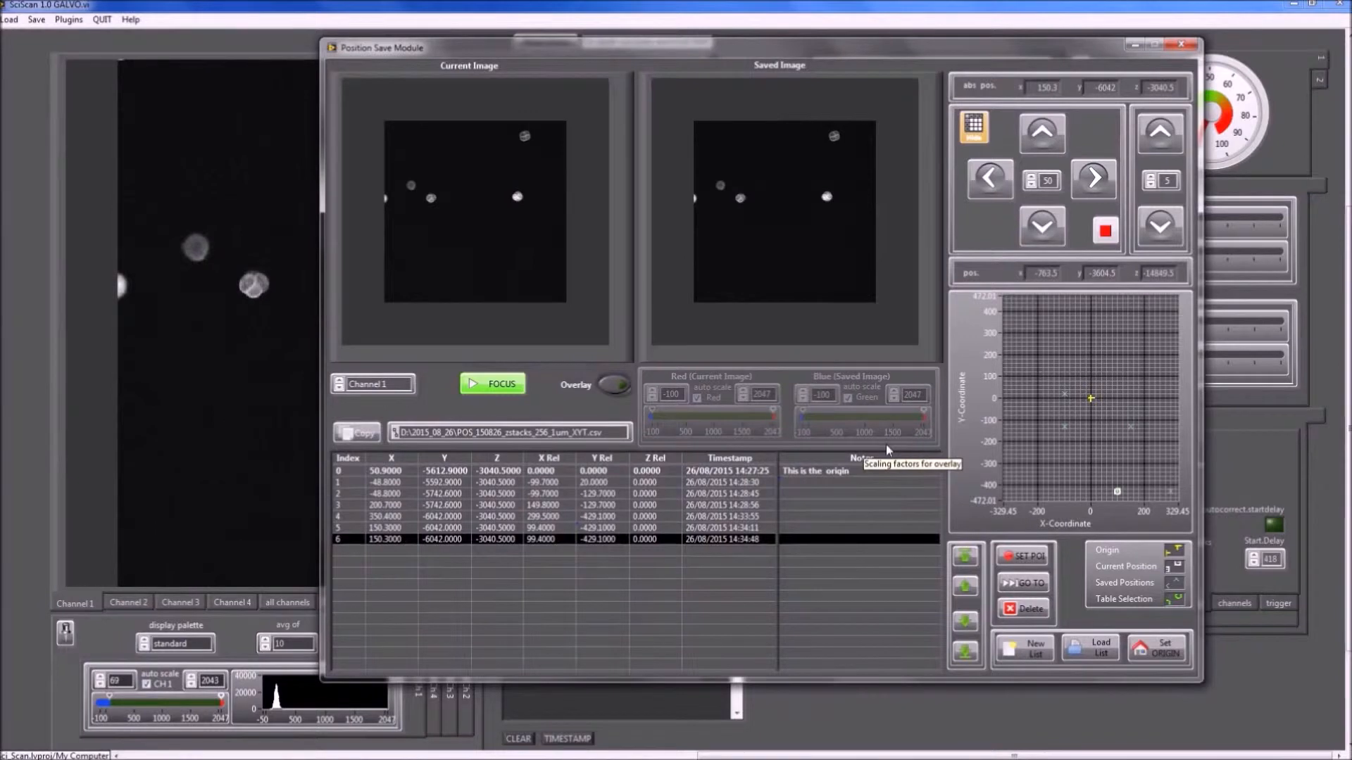
click(400, 494)
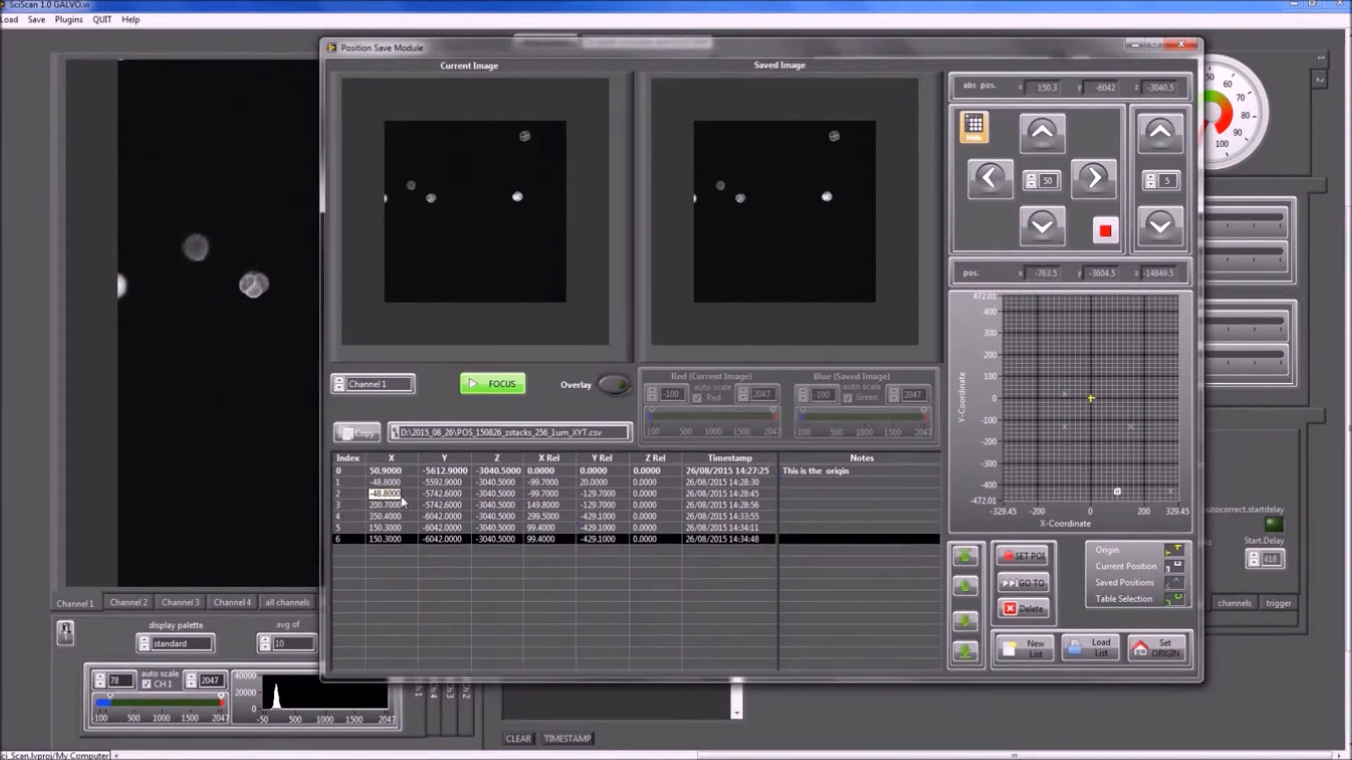
click(406, 501)
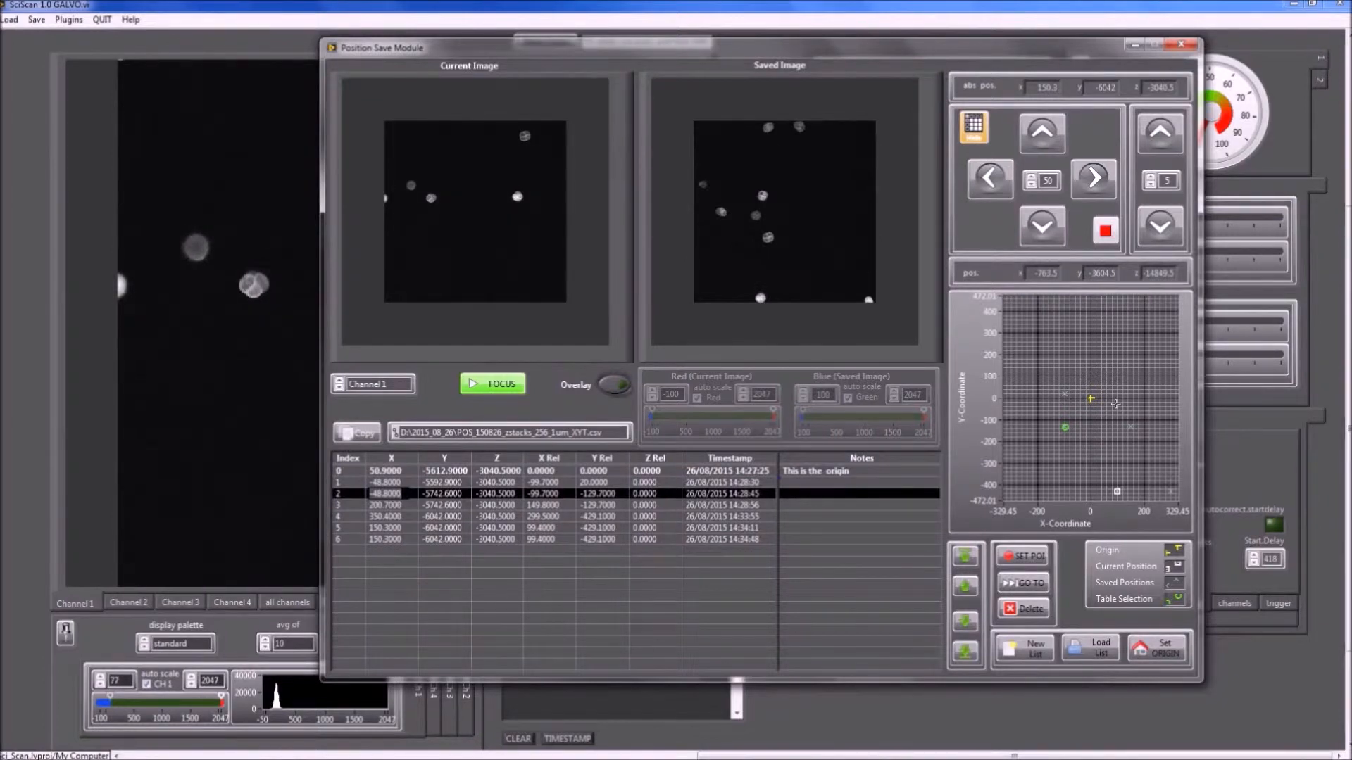
- Send the stage to saved position 2 and overlay the current and saved images to check their alignment close up
click(1039, 584)
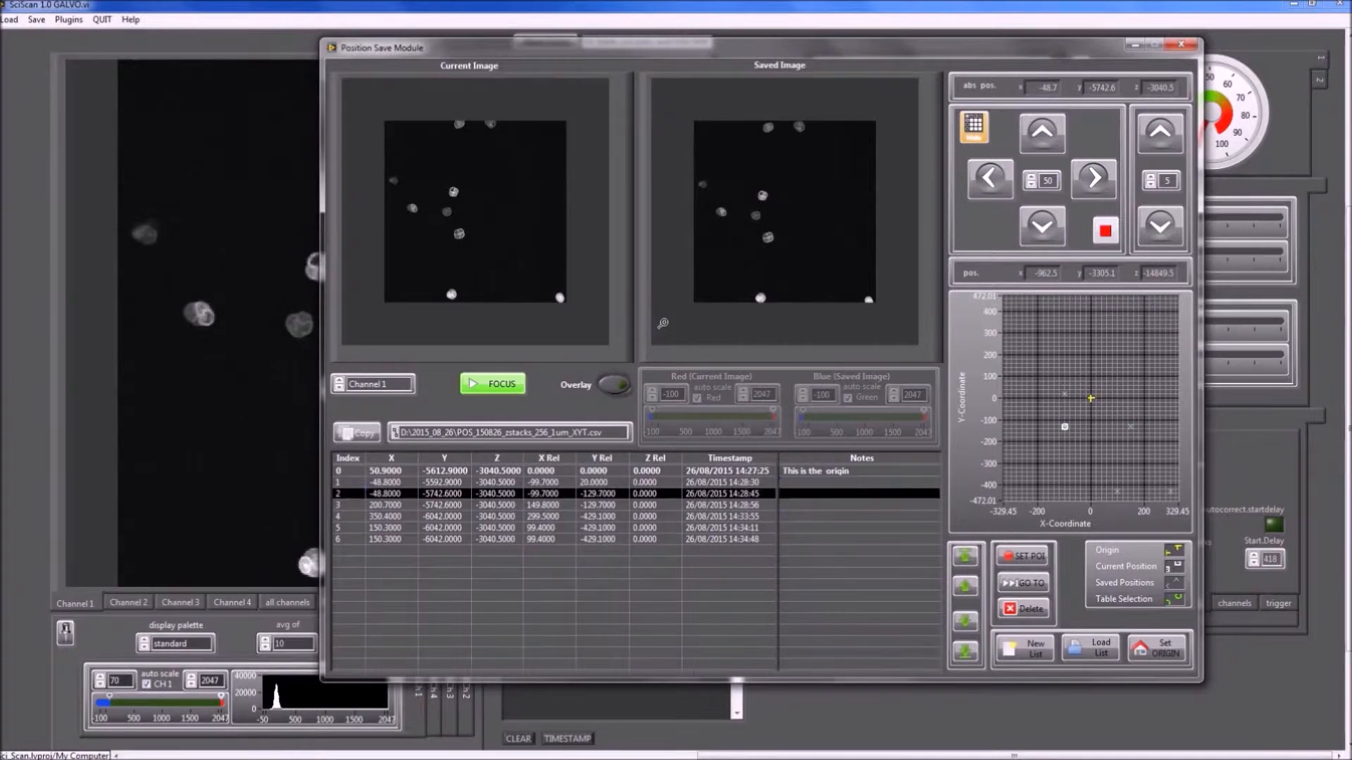
click(622, 384)
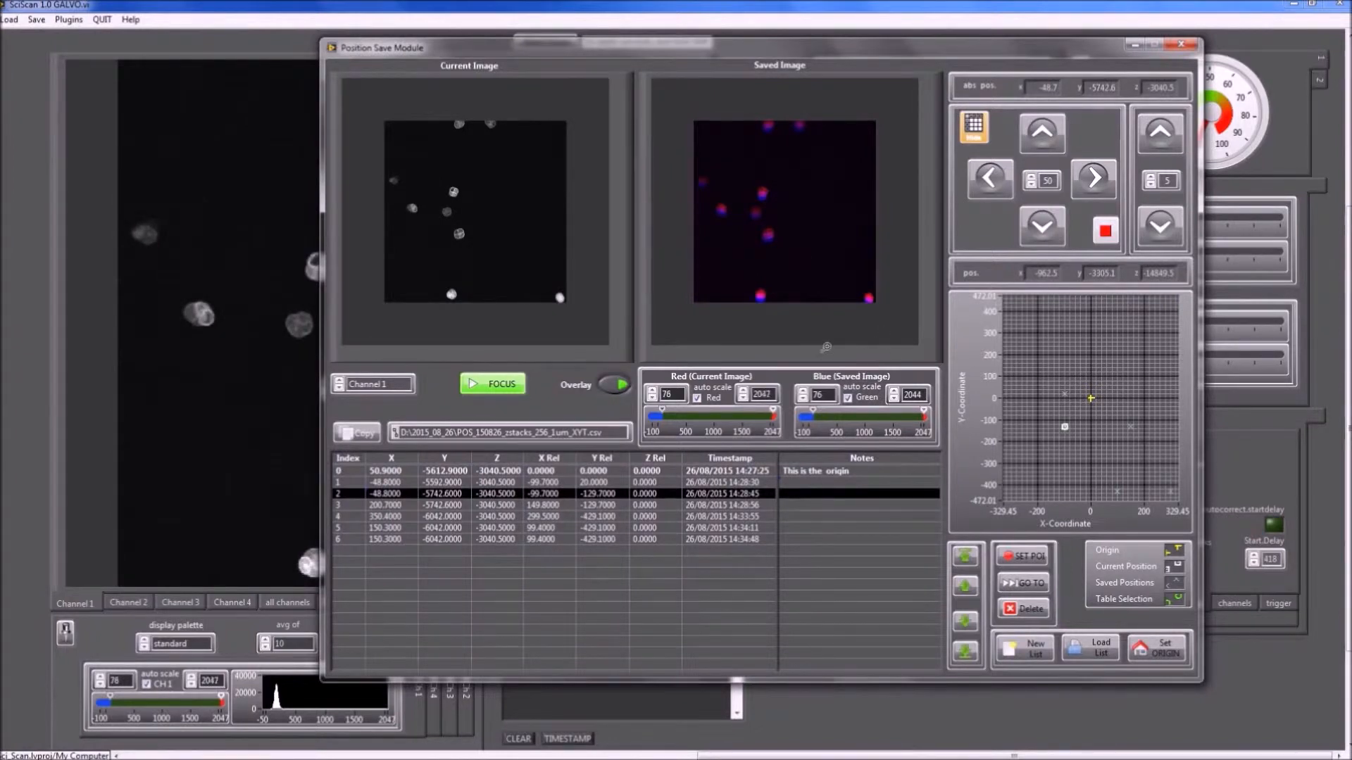
click(761, 264)
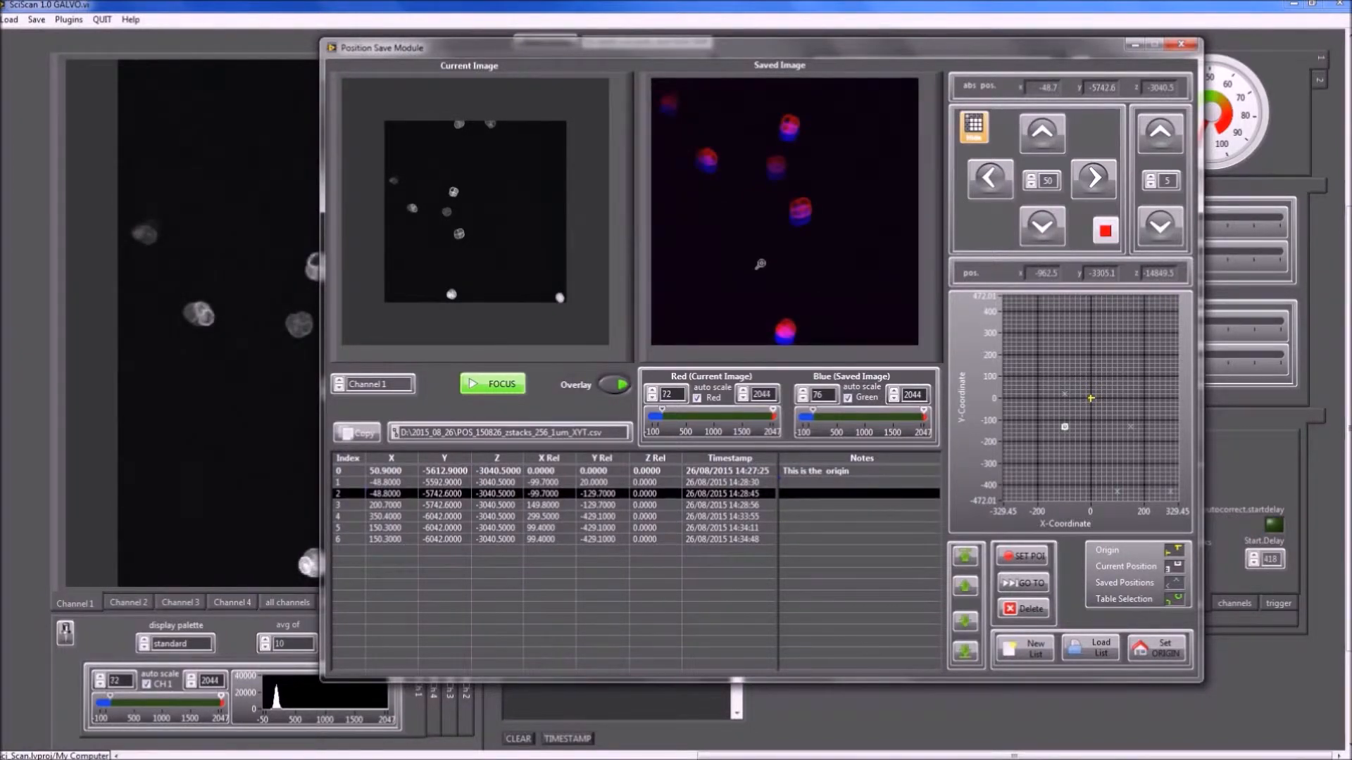
click(760, 264)
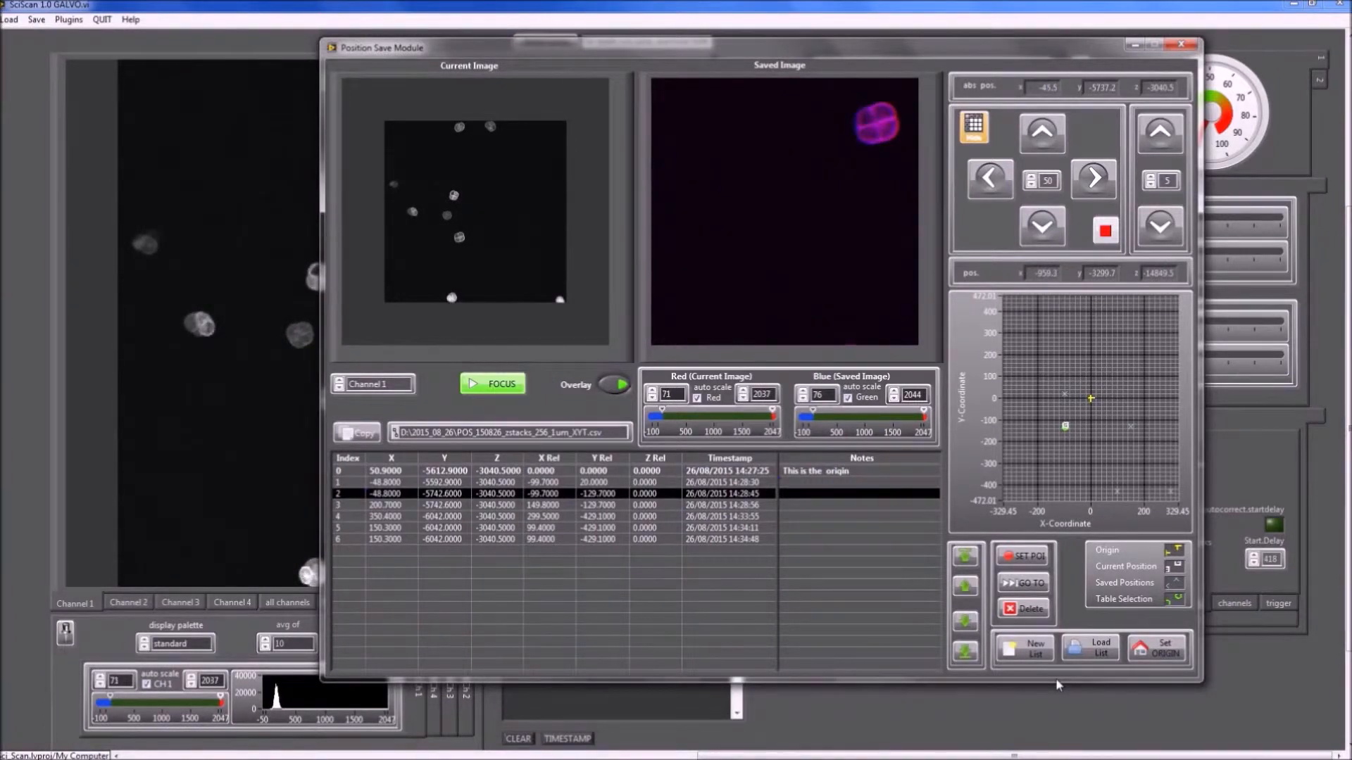
shift+click(725, 257)
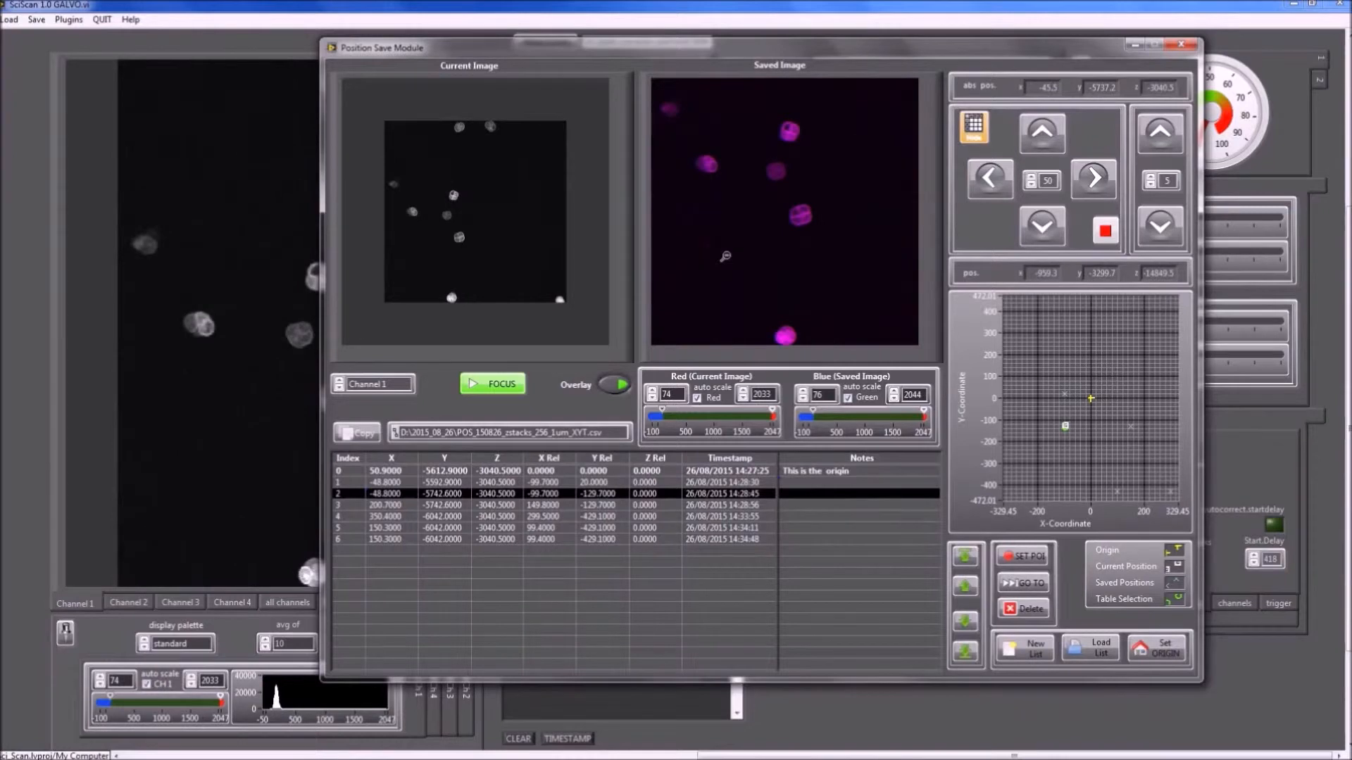
shift+click(725, 257)
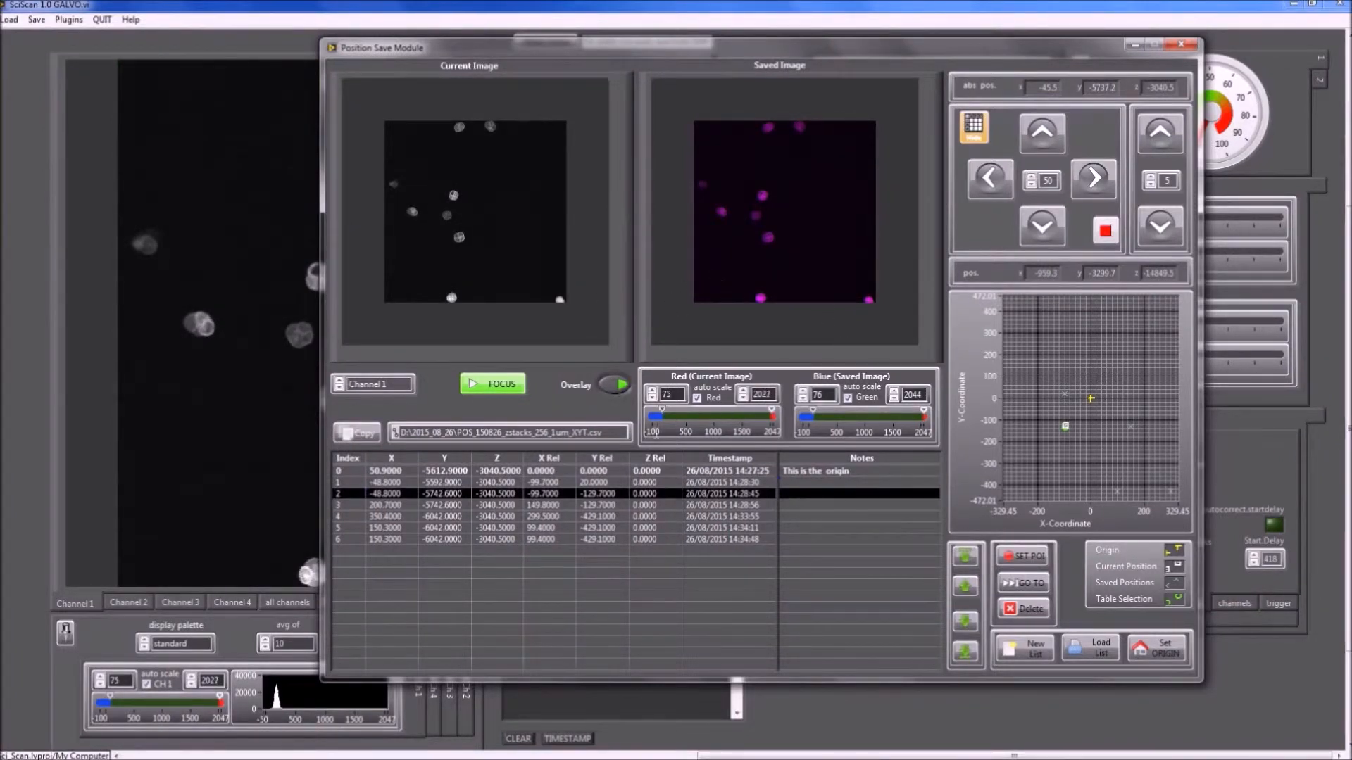
- Delete saved position 5, timestamped 14:34:11, from the position list
click(549, 528)
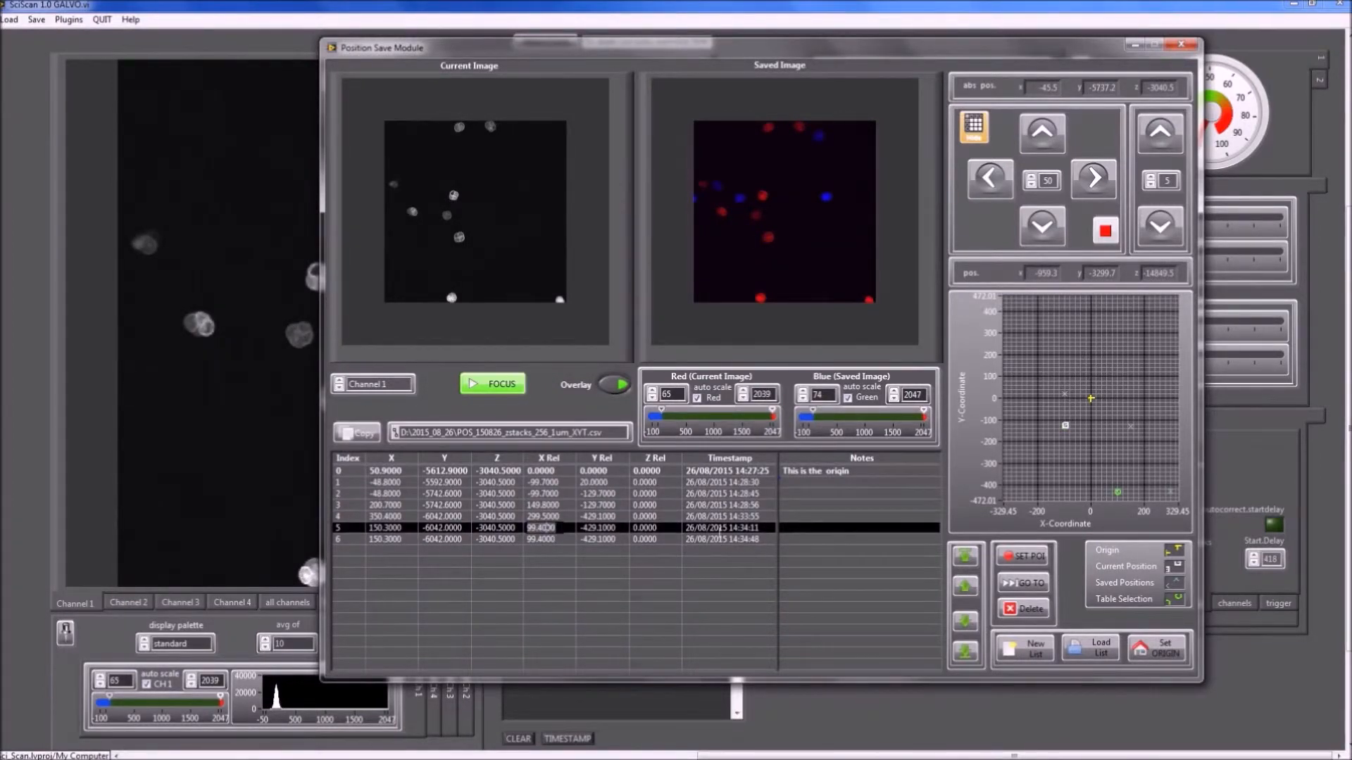
click(1031, 609)
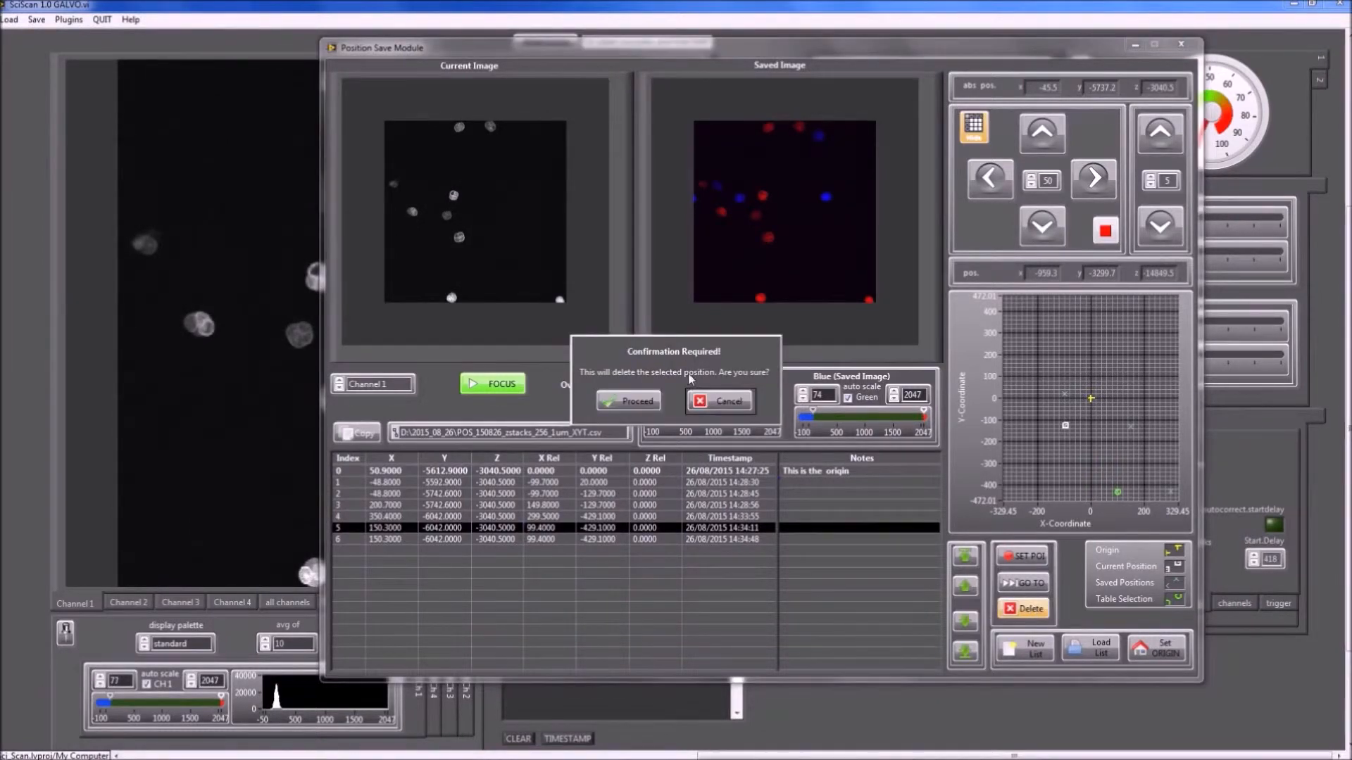
click(631, 399)
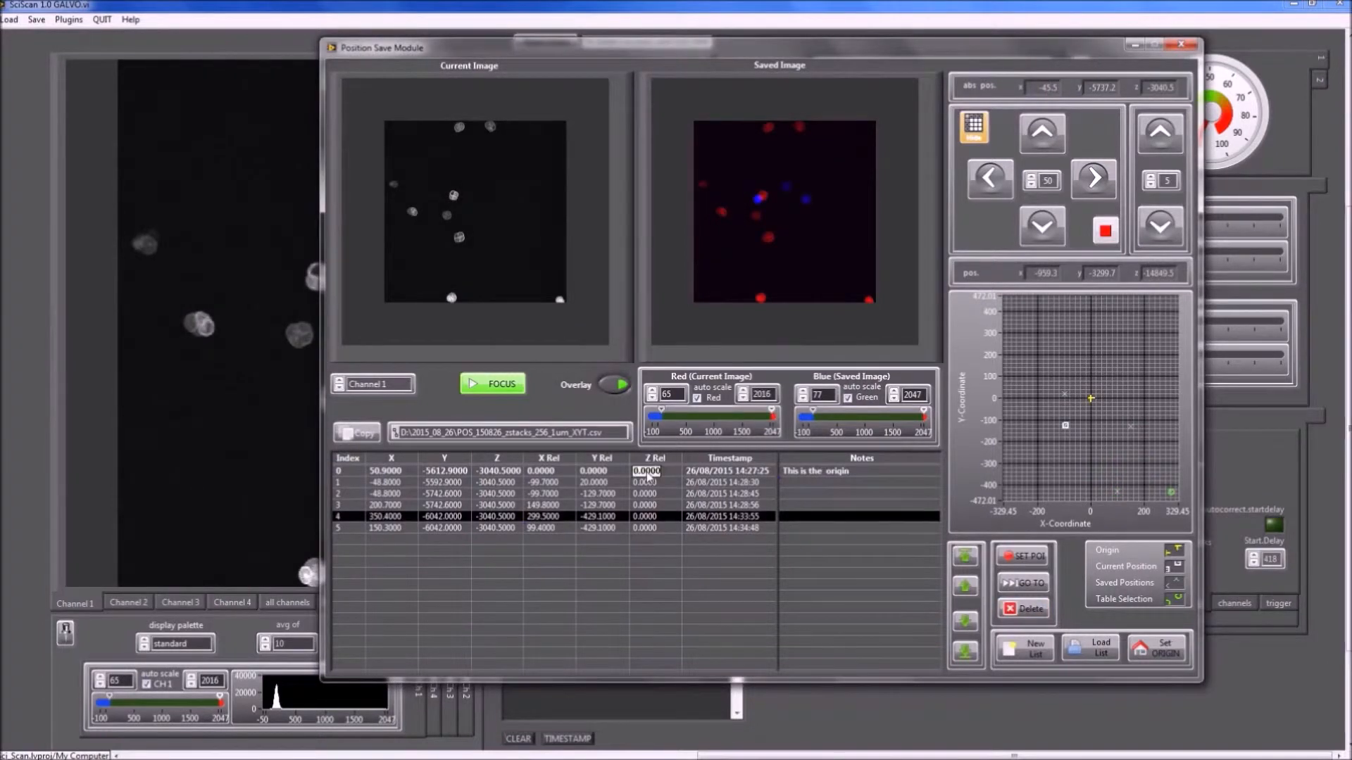
- Try to delete the origin, position 0, from the position list
click(719, 475)
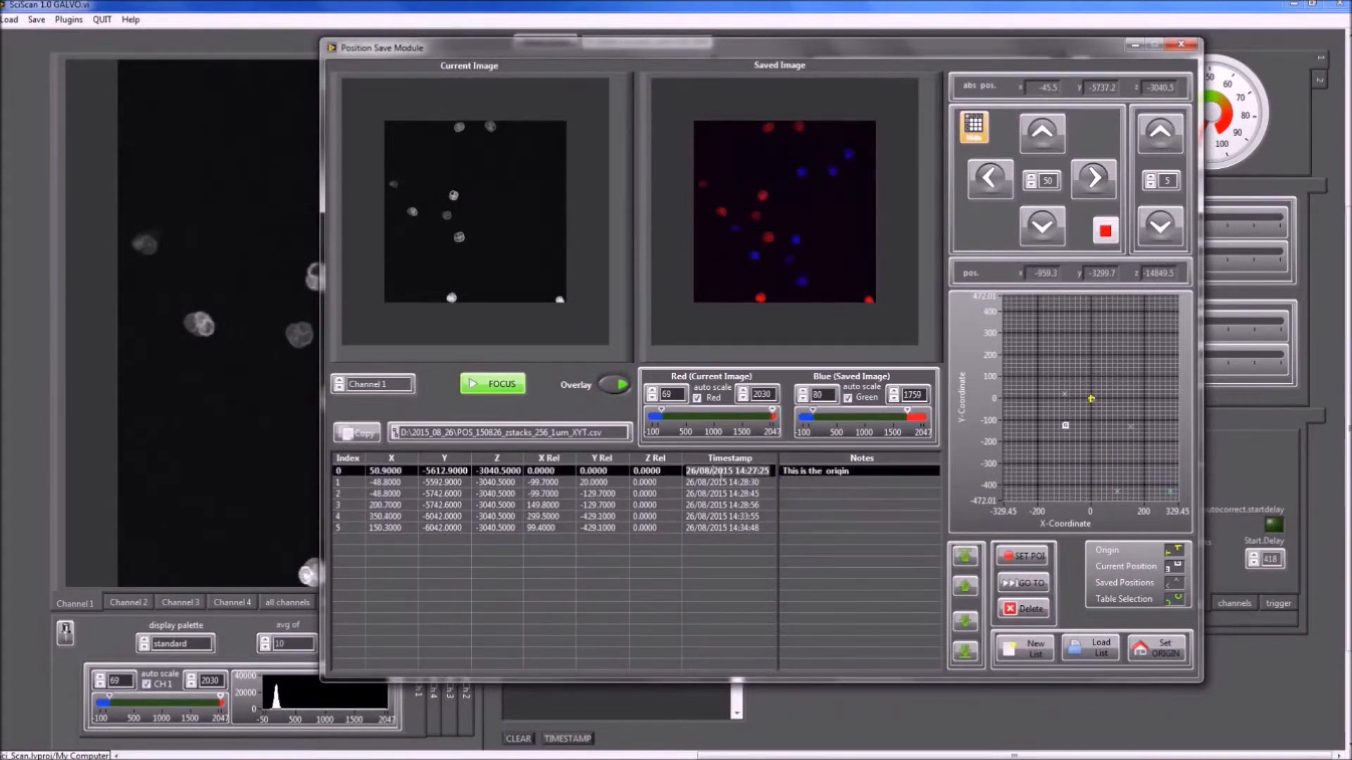
click(1035, 610)
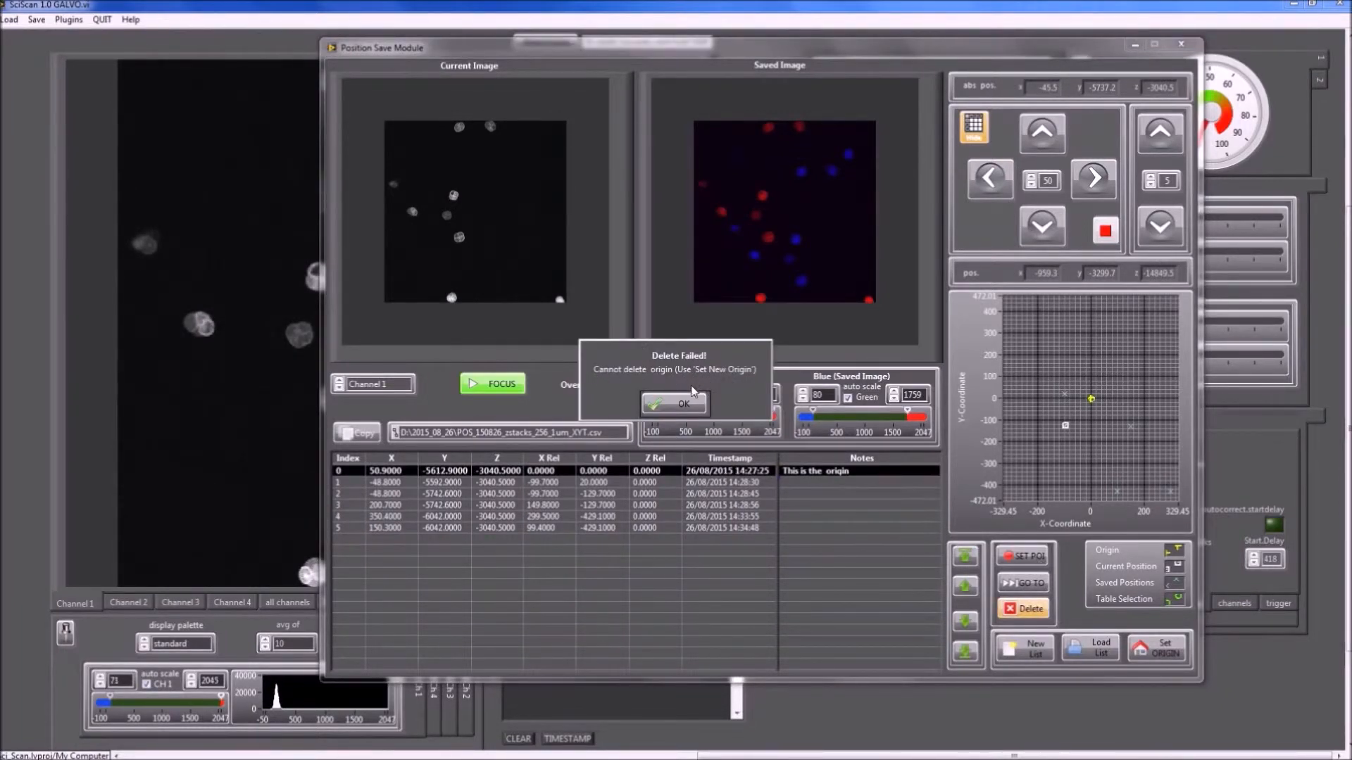
click(683, 404)
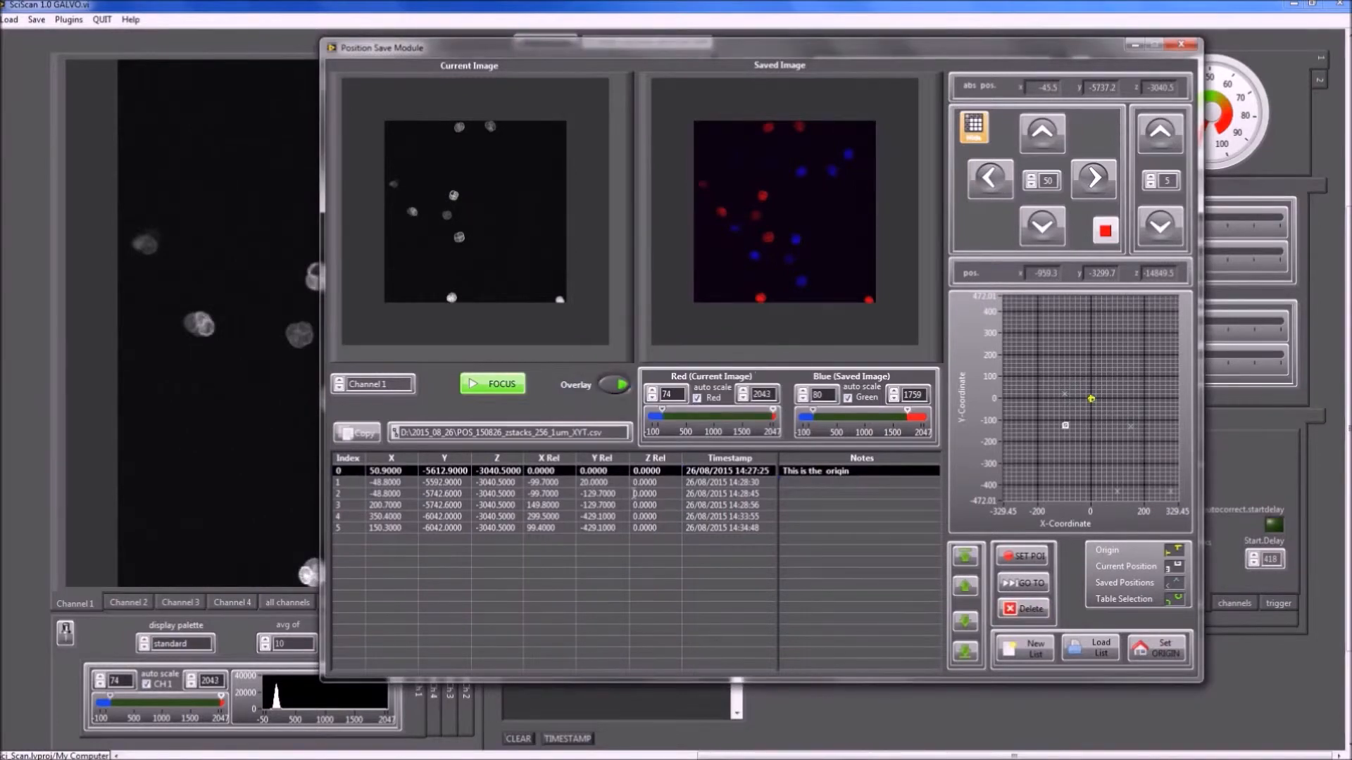
- Send the stage to the origin and enter "note 1" in the notes of position 1
click(1042, 585)
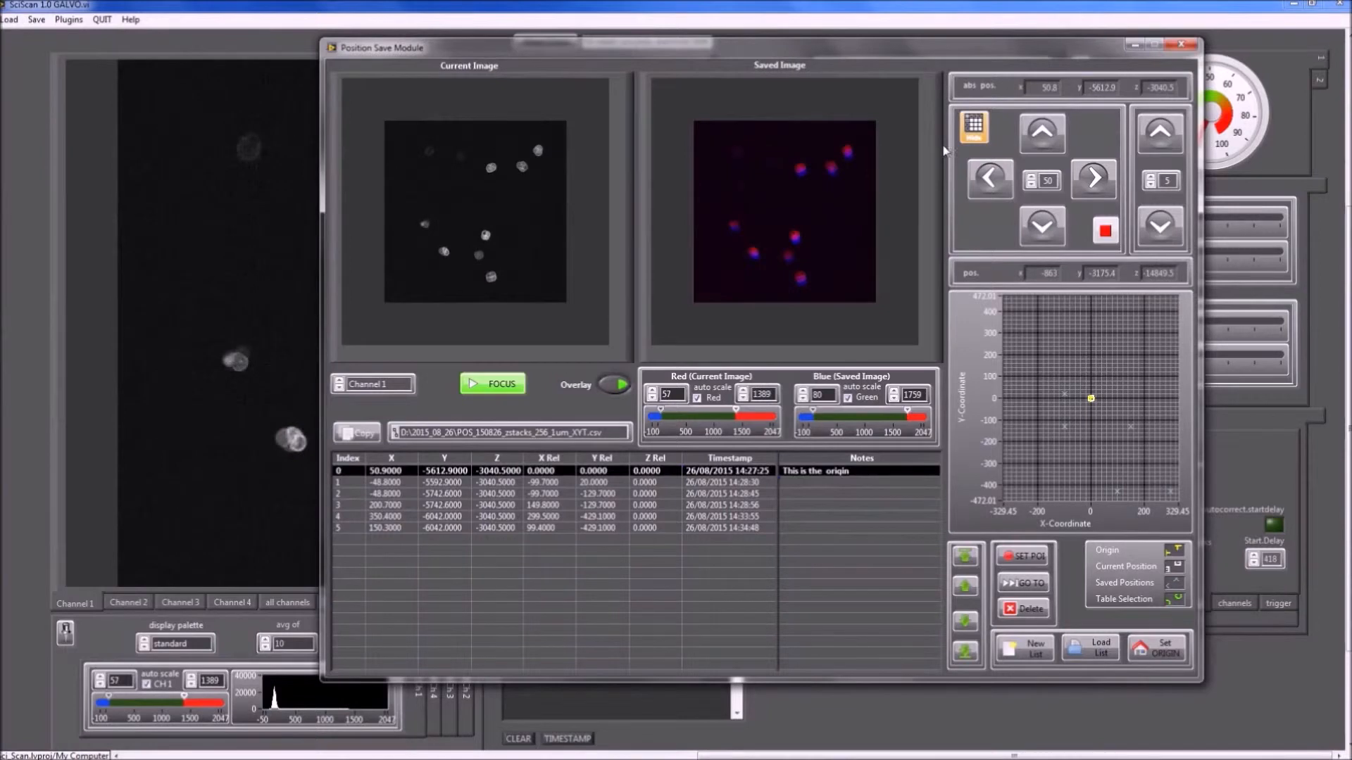
drag(913, 49, 944, 78)
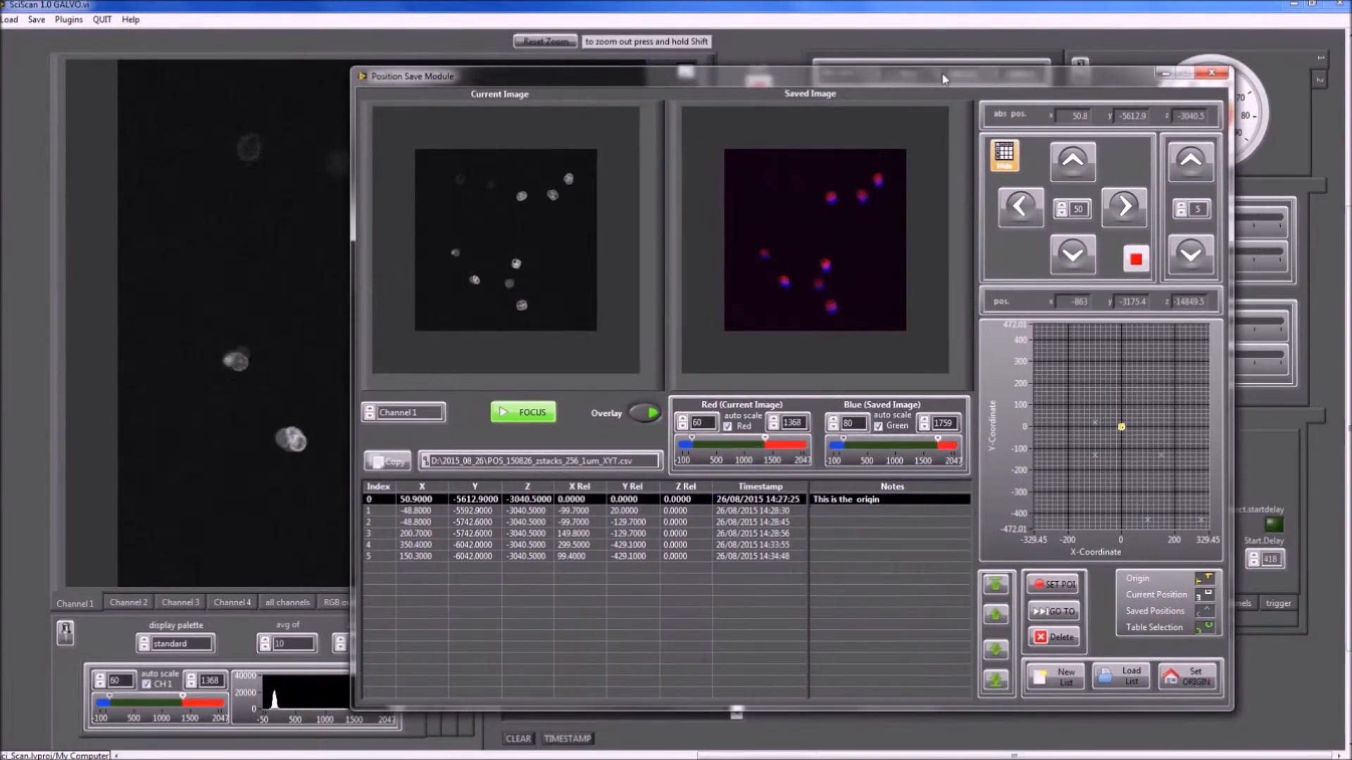
click(849, 512)
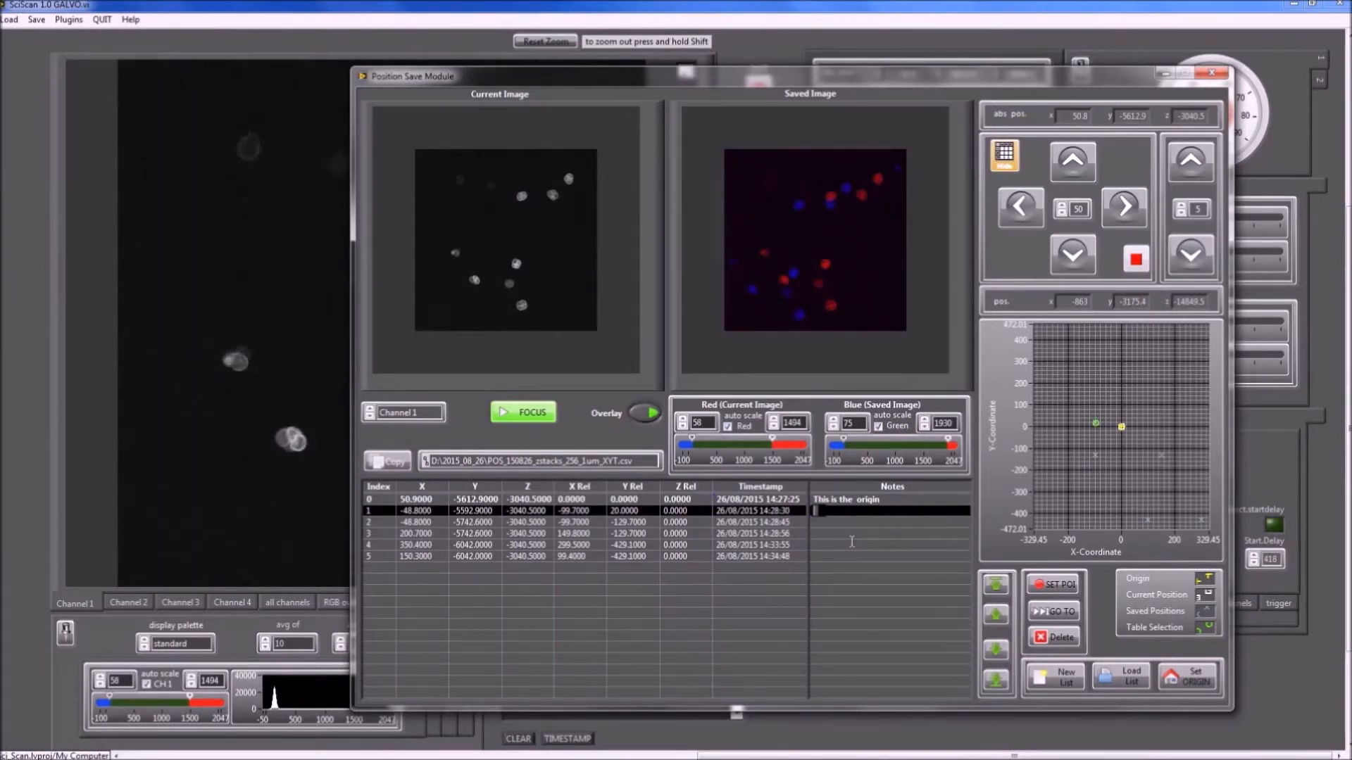
text(note 1)
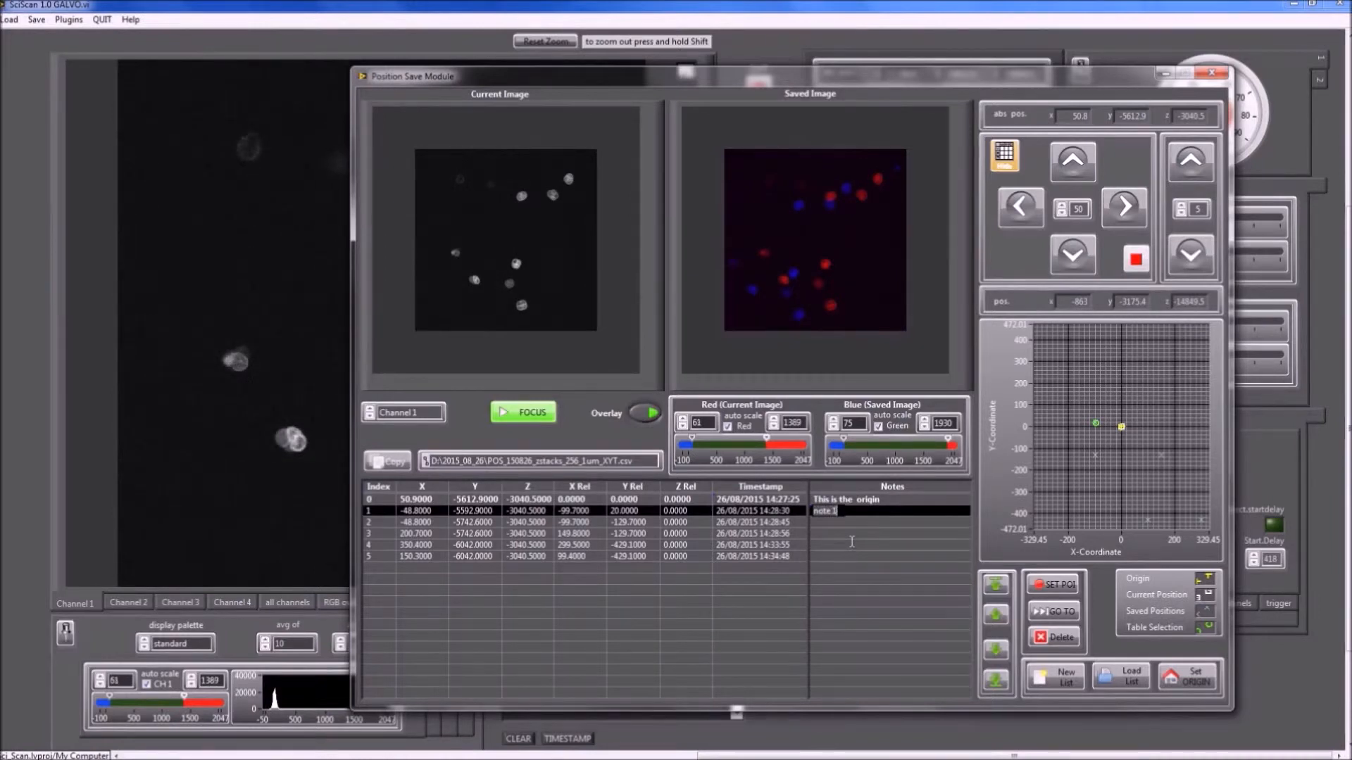
- Step through the saved positions in the table to examine their stored images against the current image
click(848, 538)
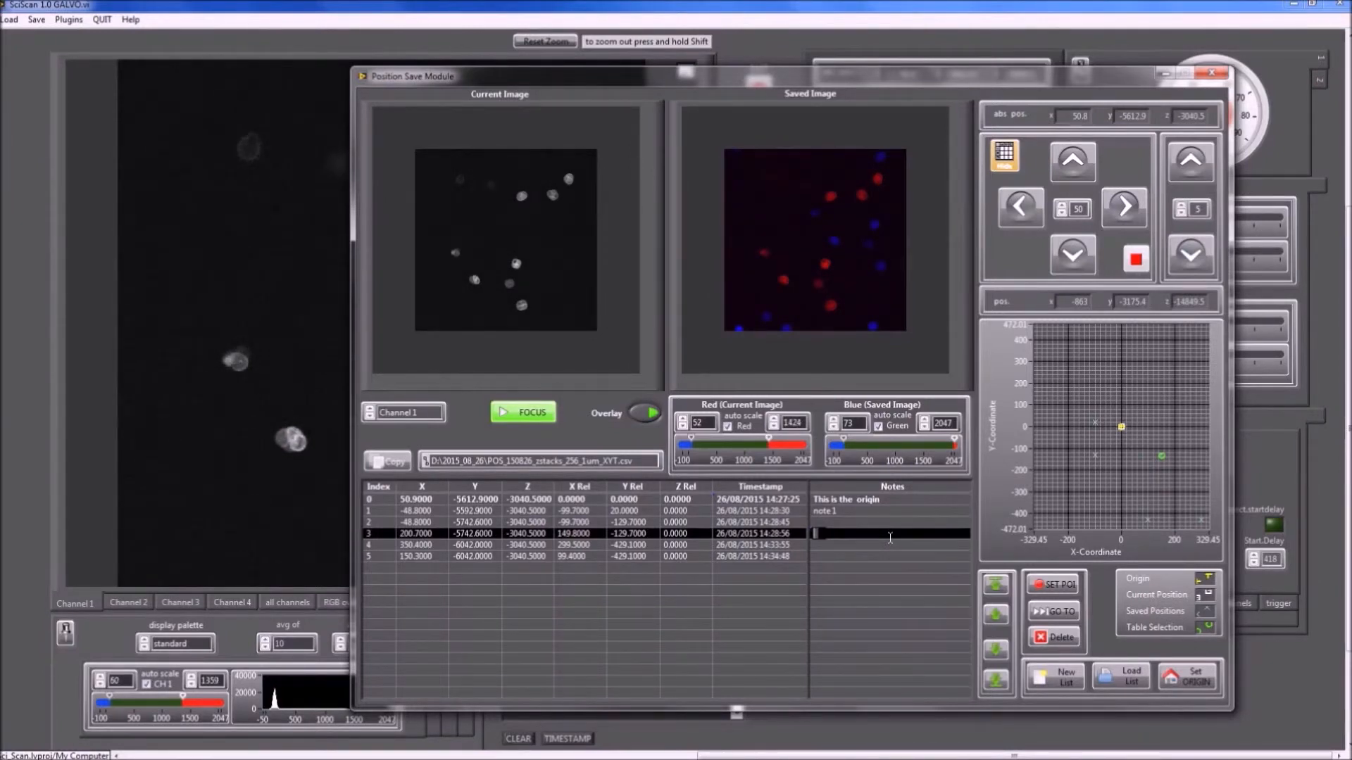
click(644, 534)
click(991, 620)
click(995, 648)
click(751, 500)
click(753, 523)
click(755, 545)
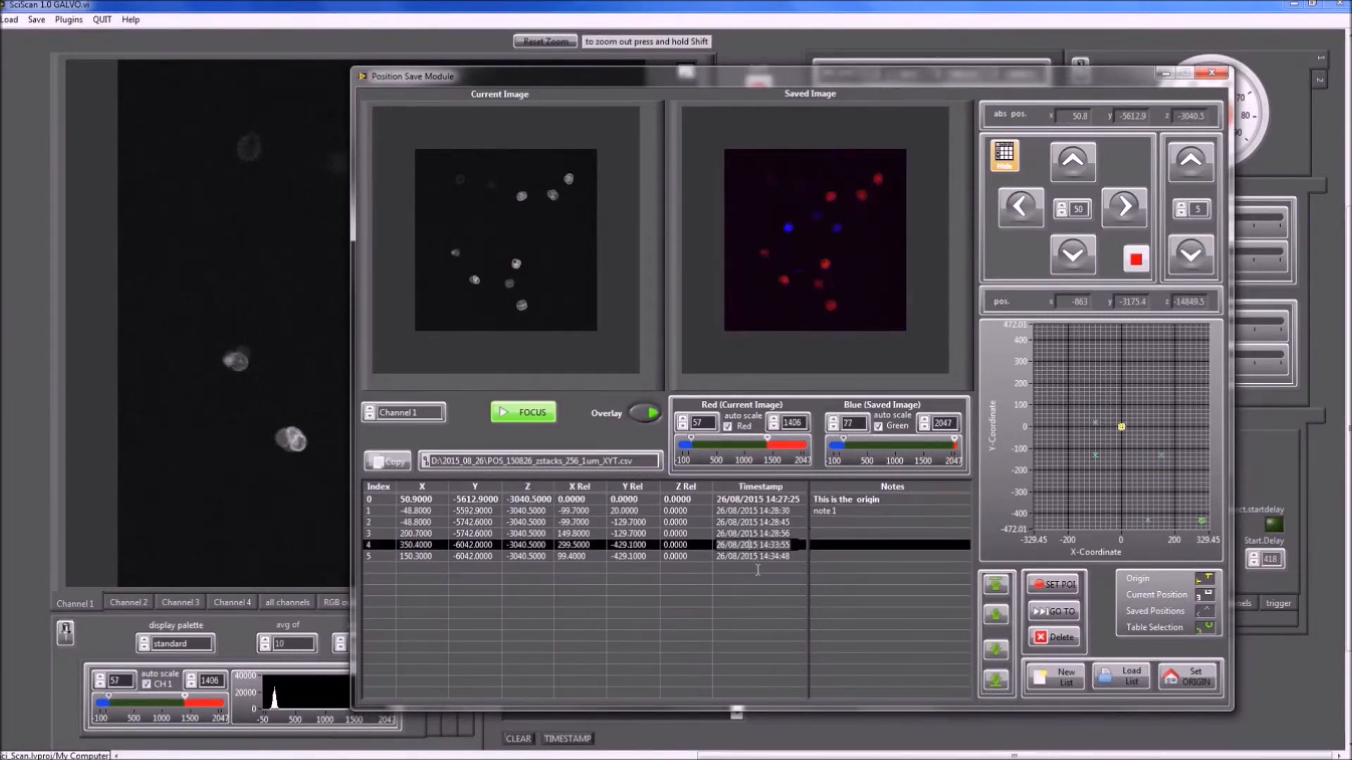
key(Down)
click(770, 535)
scroll(769, 535, up, 5)
scroll(767, 535, down, 4)
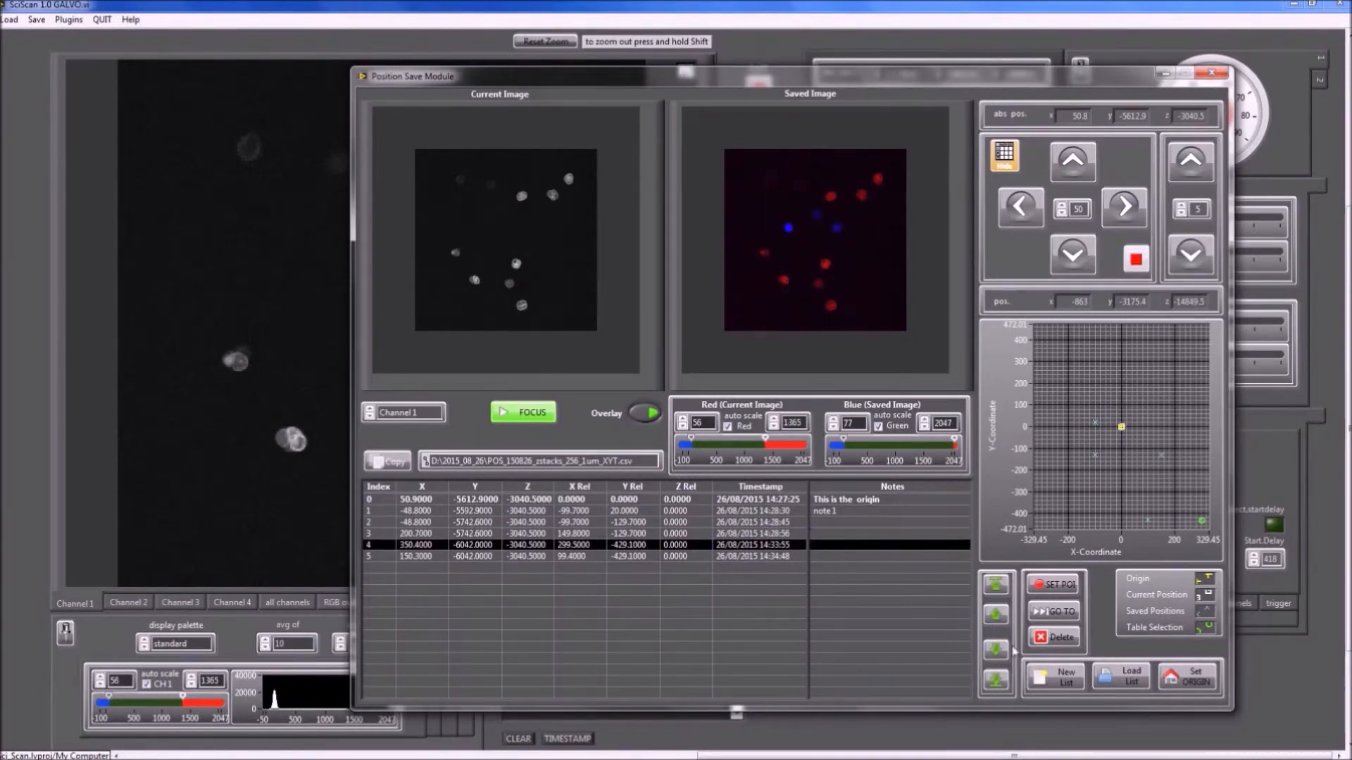
click(1005, 588)
click(992, 682)
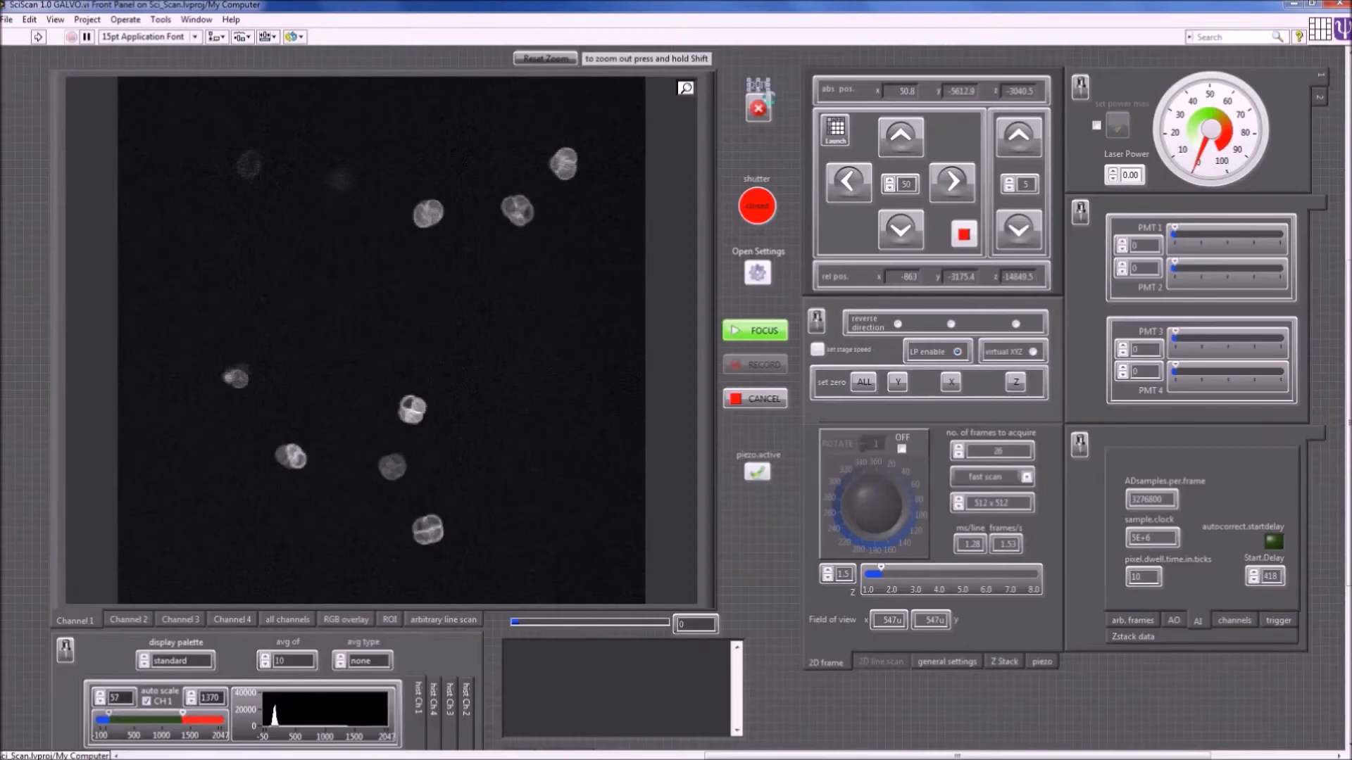
- Quit the running SciScan session and run its VI again
click(807, 102)
click(788, 130)
click(38, 36)
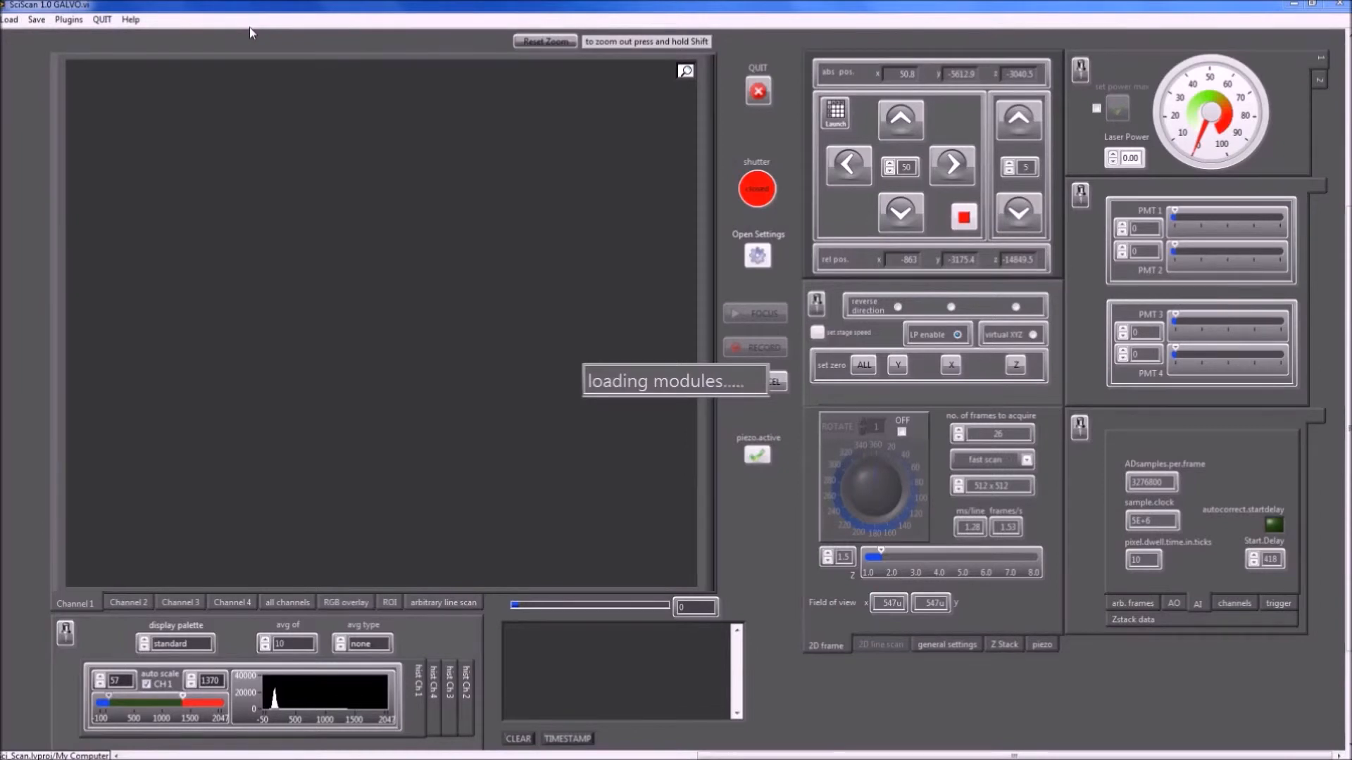
- Open the Position Save Module and move its window over the main imaging view
click(68, 20)
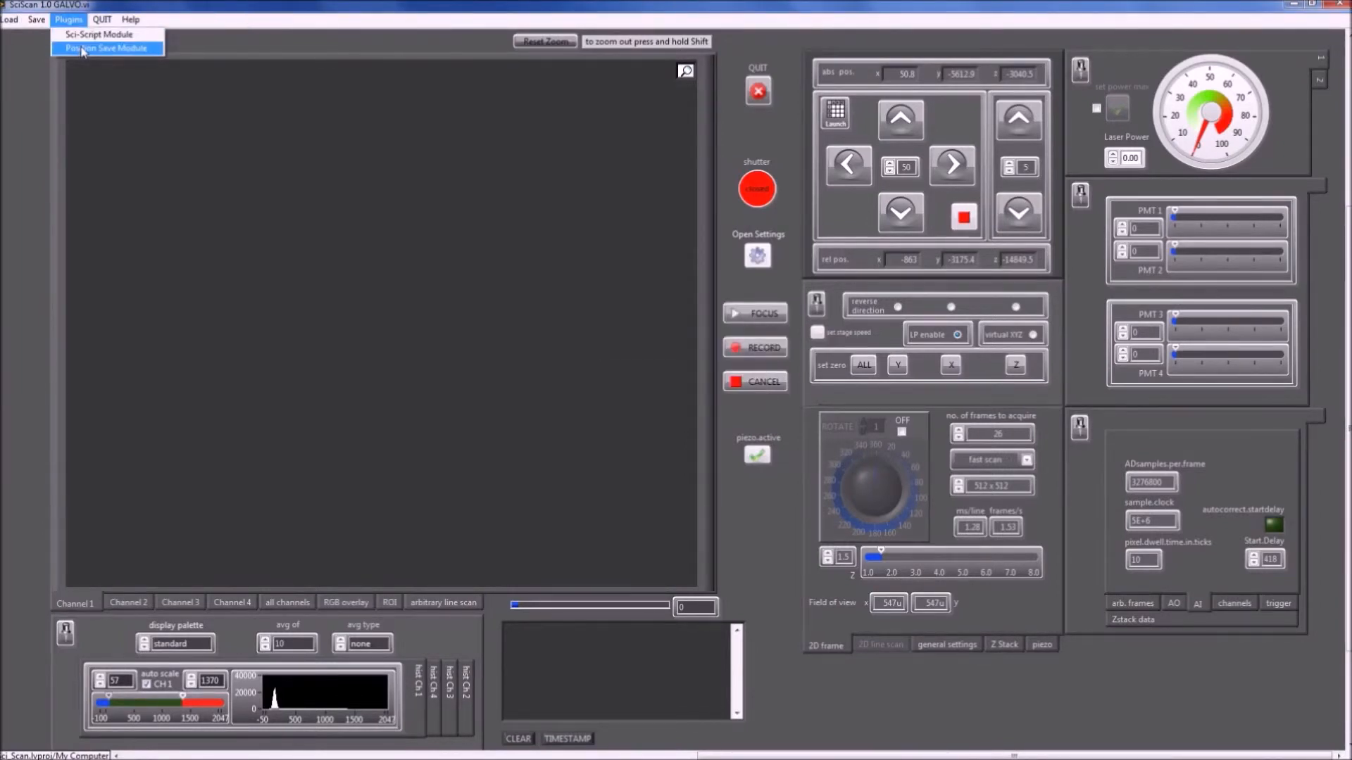
click(83, 47)
drag(809, 71, 774, 39)
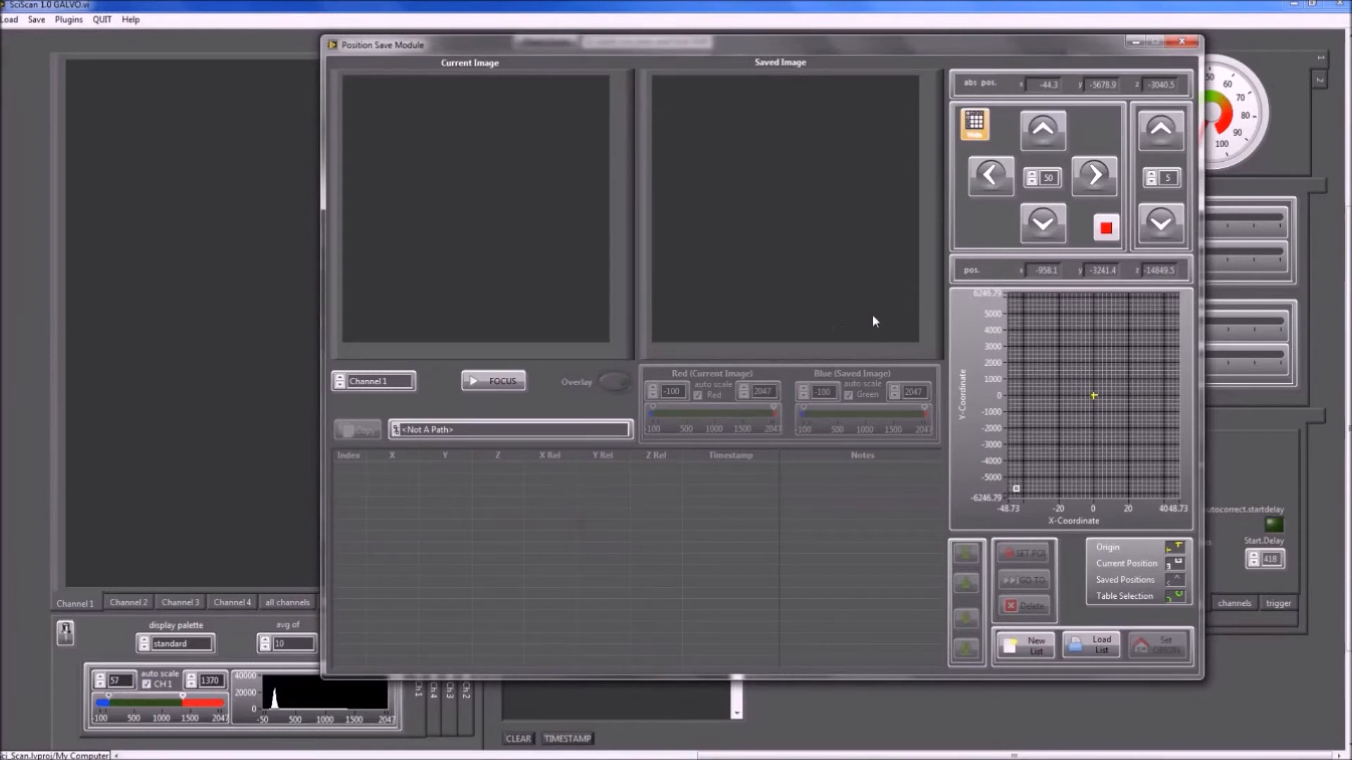
- Load the position list POS_150826_zstacks_256_1um_XYT.csv as an editable copy named POS_150826_zstacks_256_1um_XYT2.csv
click(1090, 642)
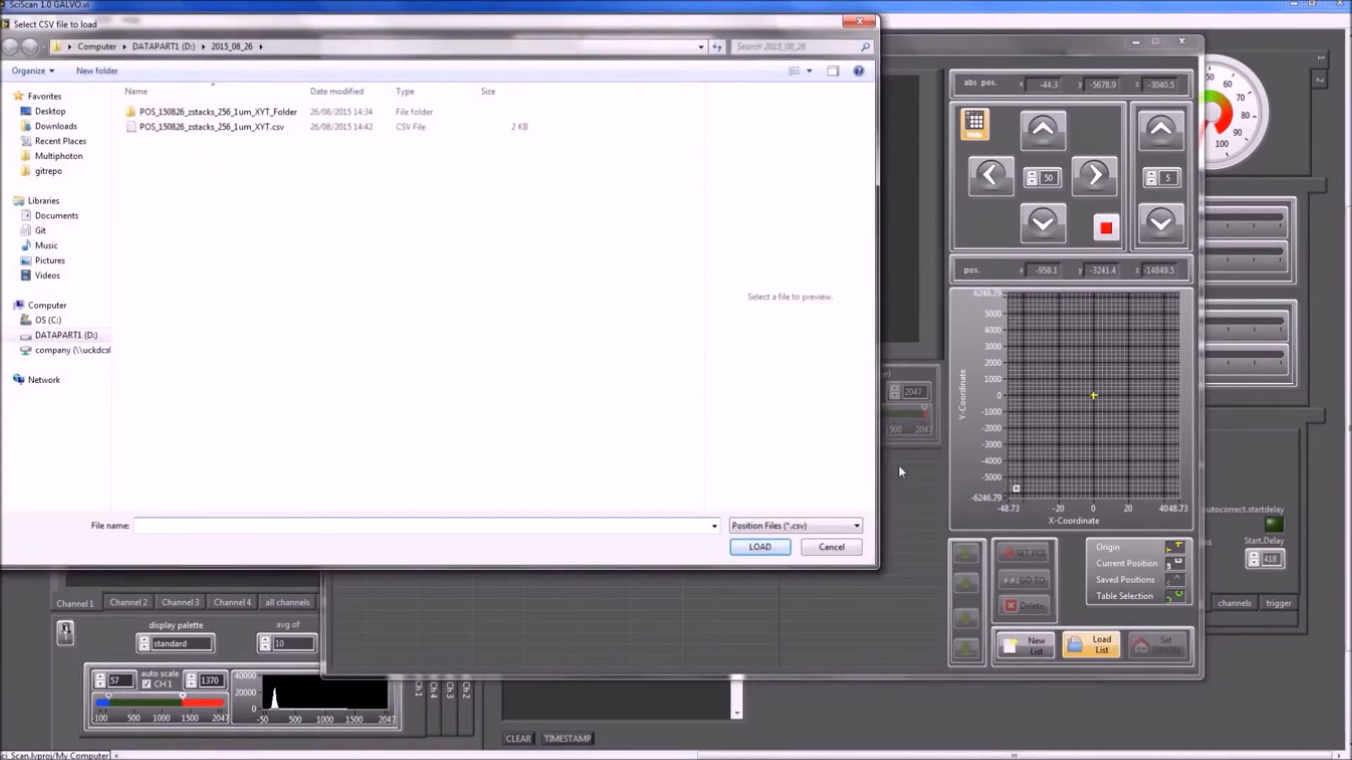
click(244, 128)
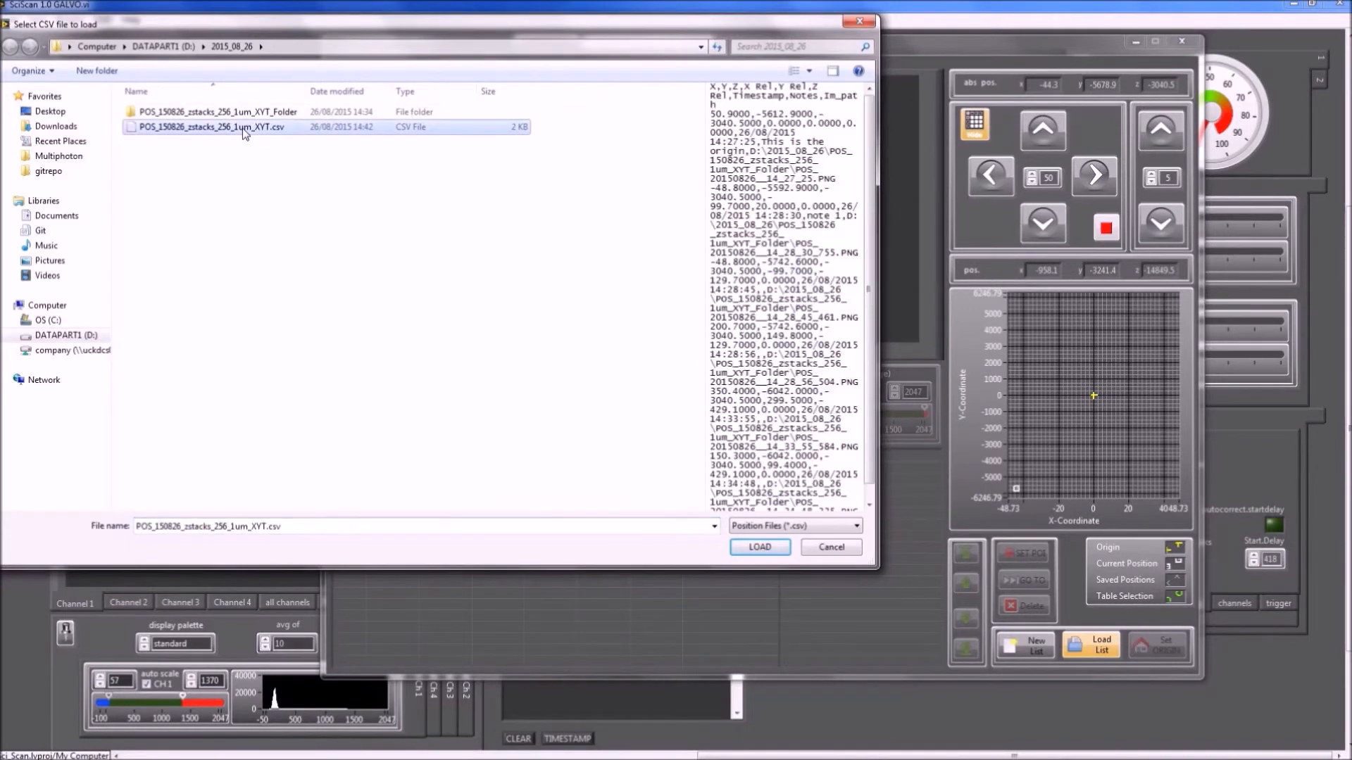
click(772, 548)
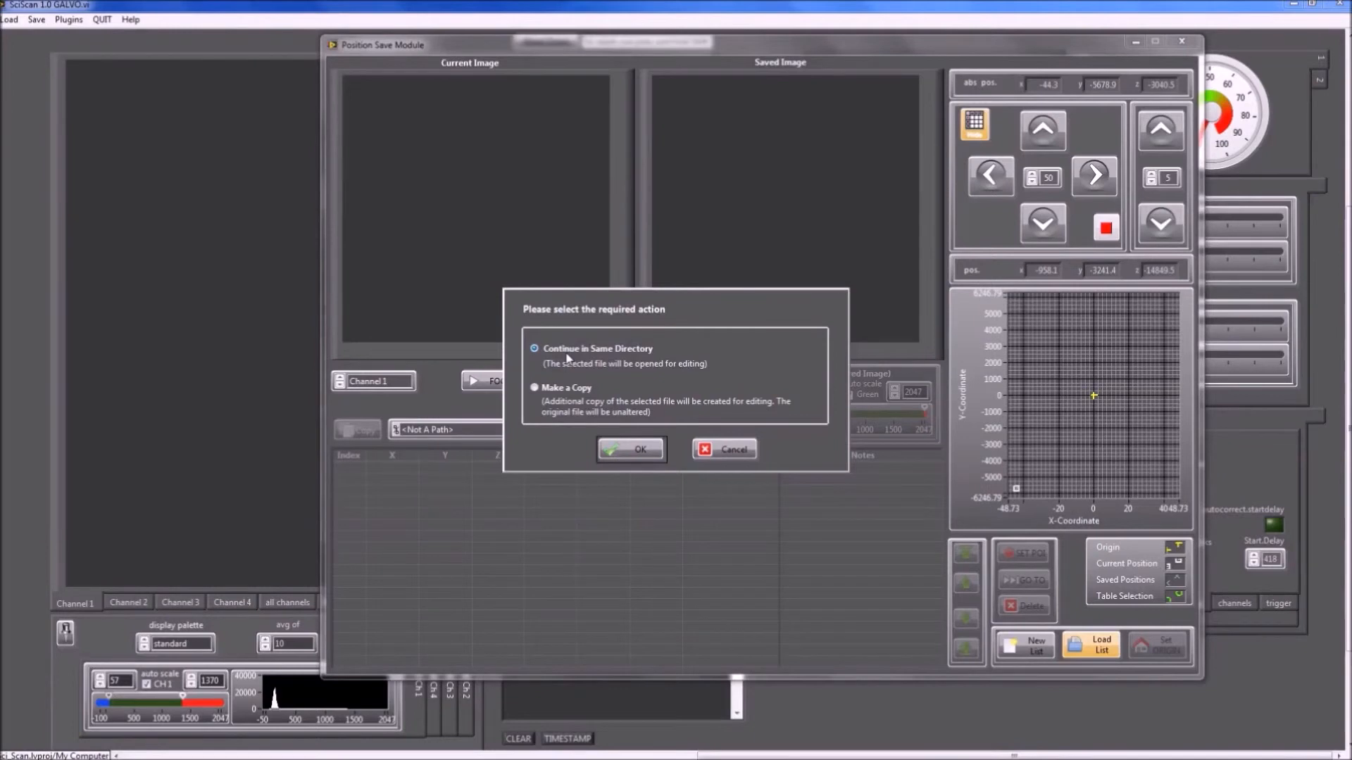
click(540, 388)
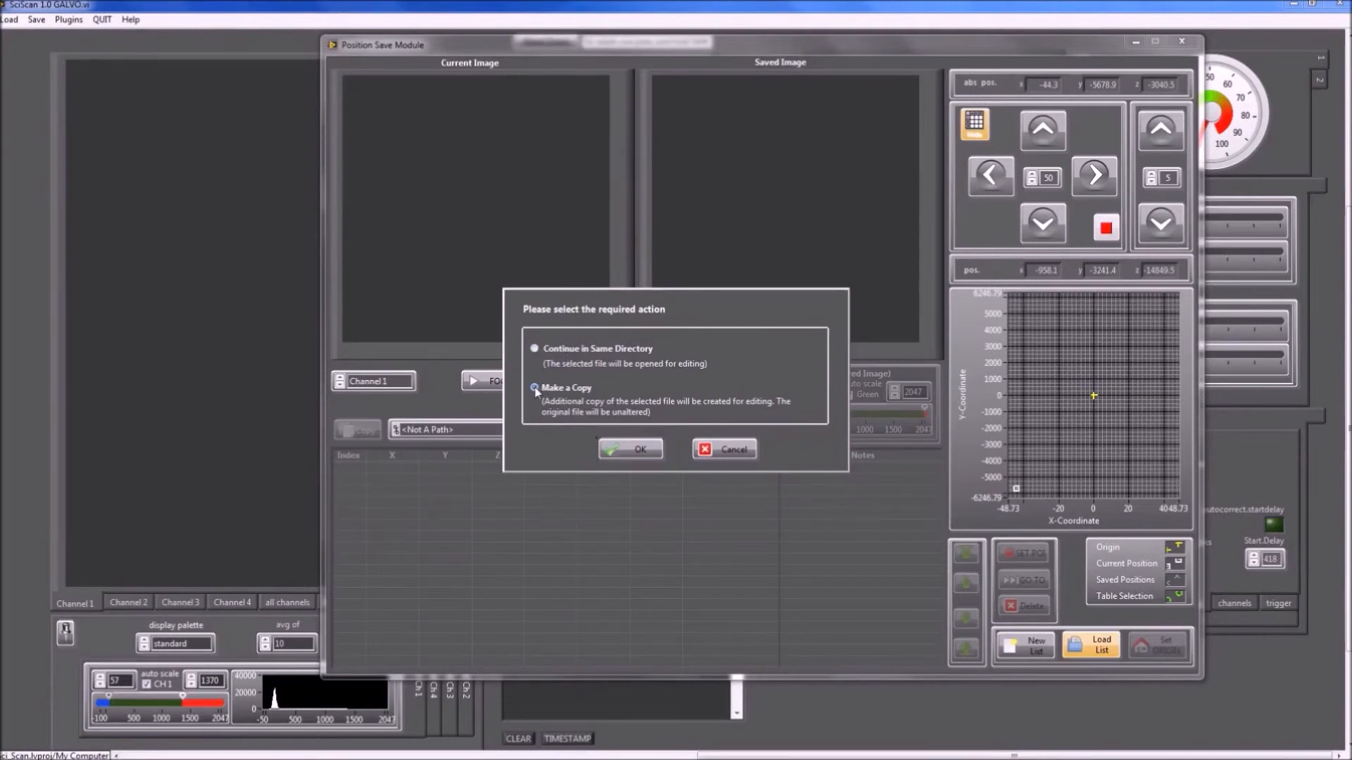
click(633, 449)
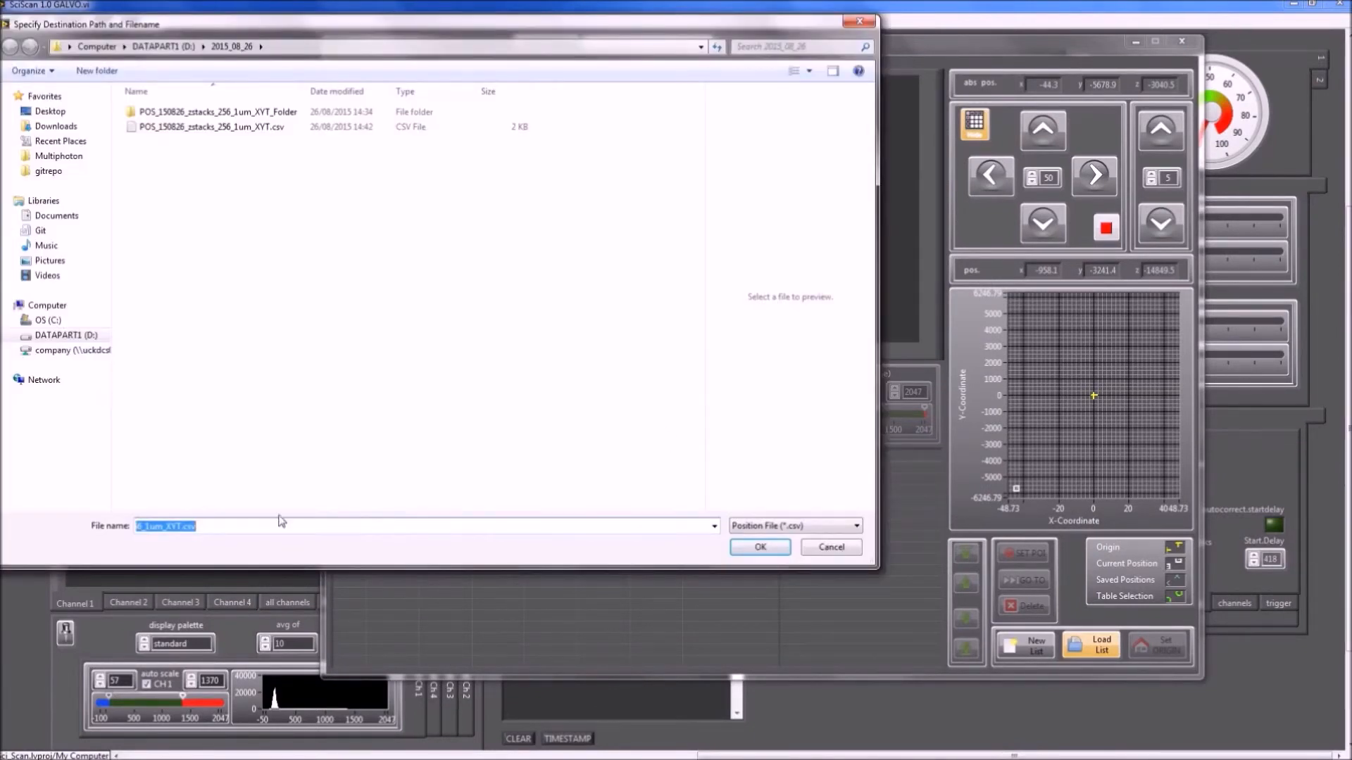
click(182, 527)
text(2)
click(765, 544)
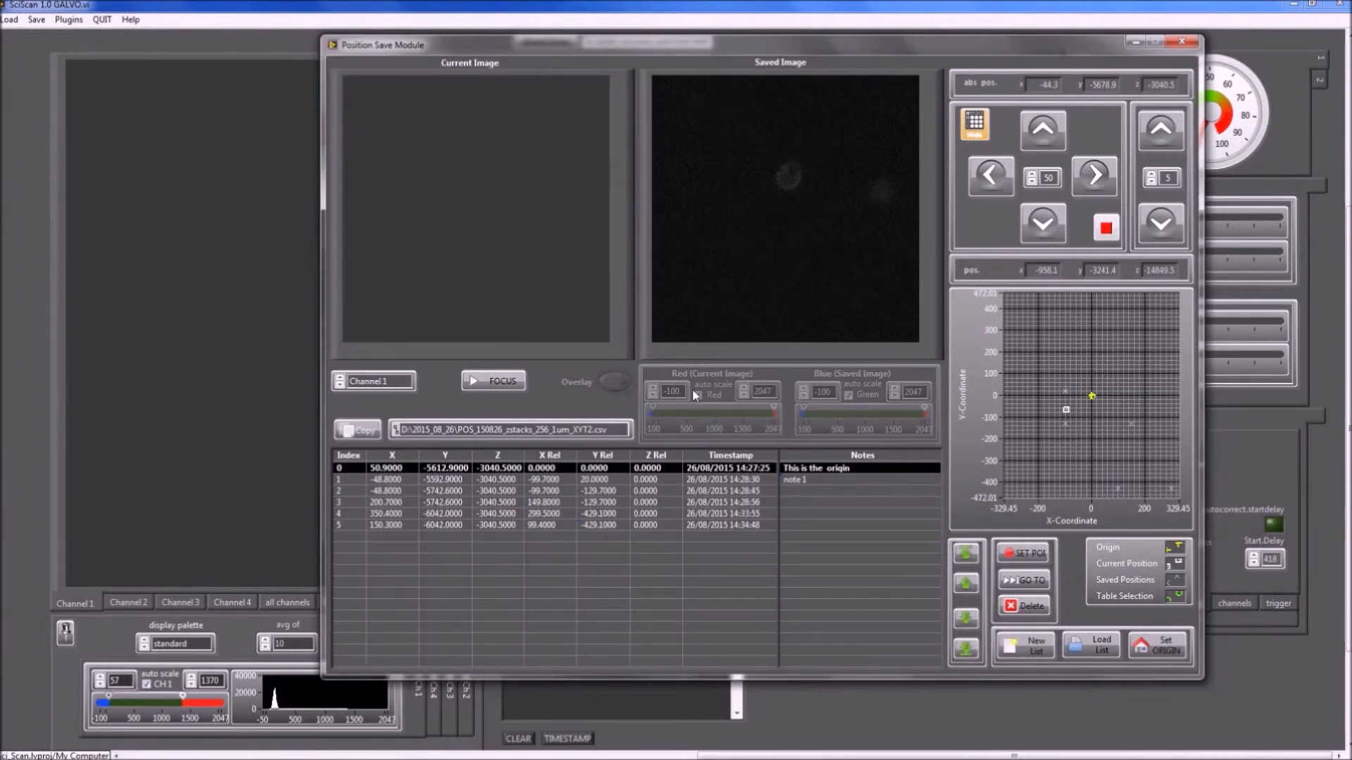
- Examine the stored images of positions 2 and 1 in the loaded list, ending on the origin
click(610, 491)
click(612, 481)
click(613, 490)
click(562, 469)
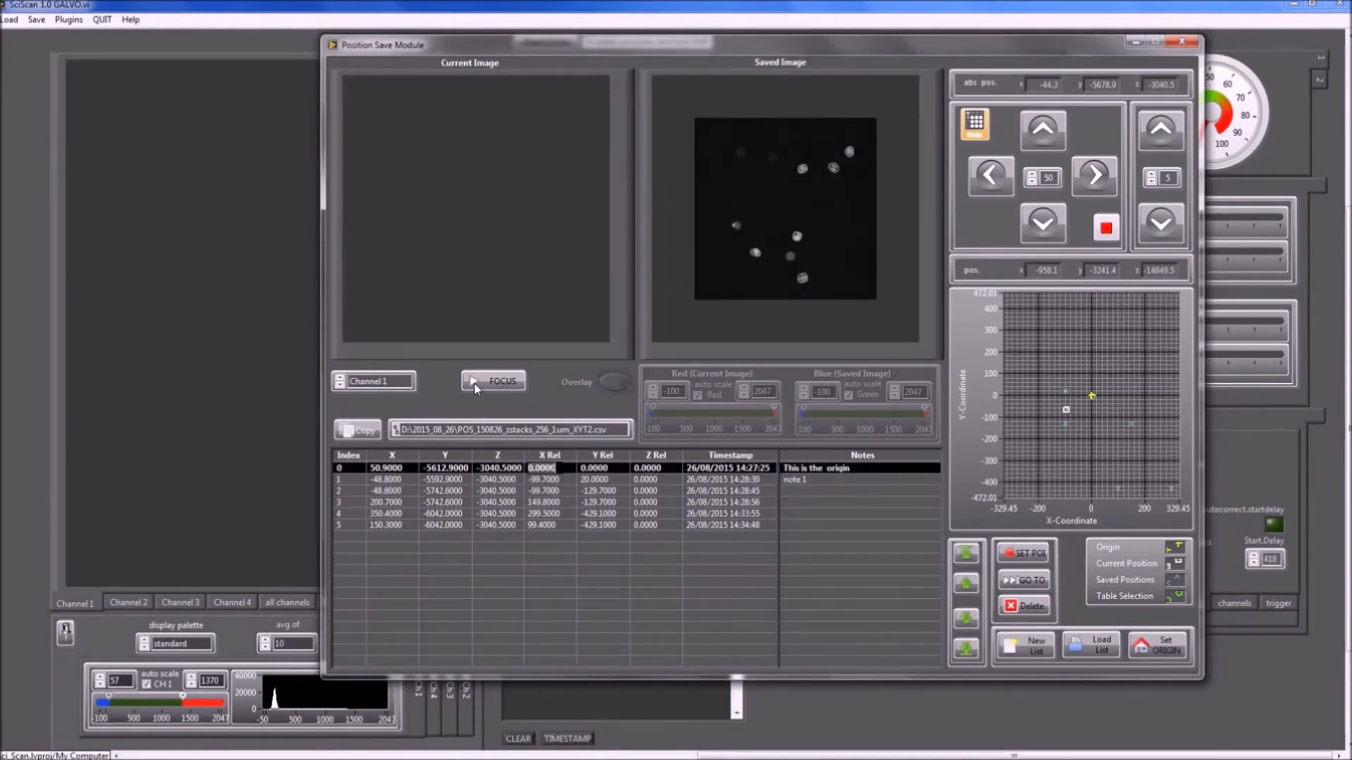
- With live focus imaging started, send the stage to the origin and overlay its current and saved images
click(482, 388)
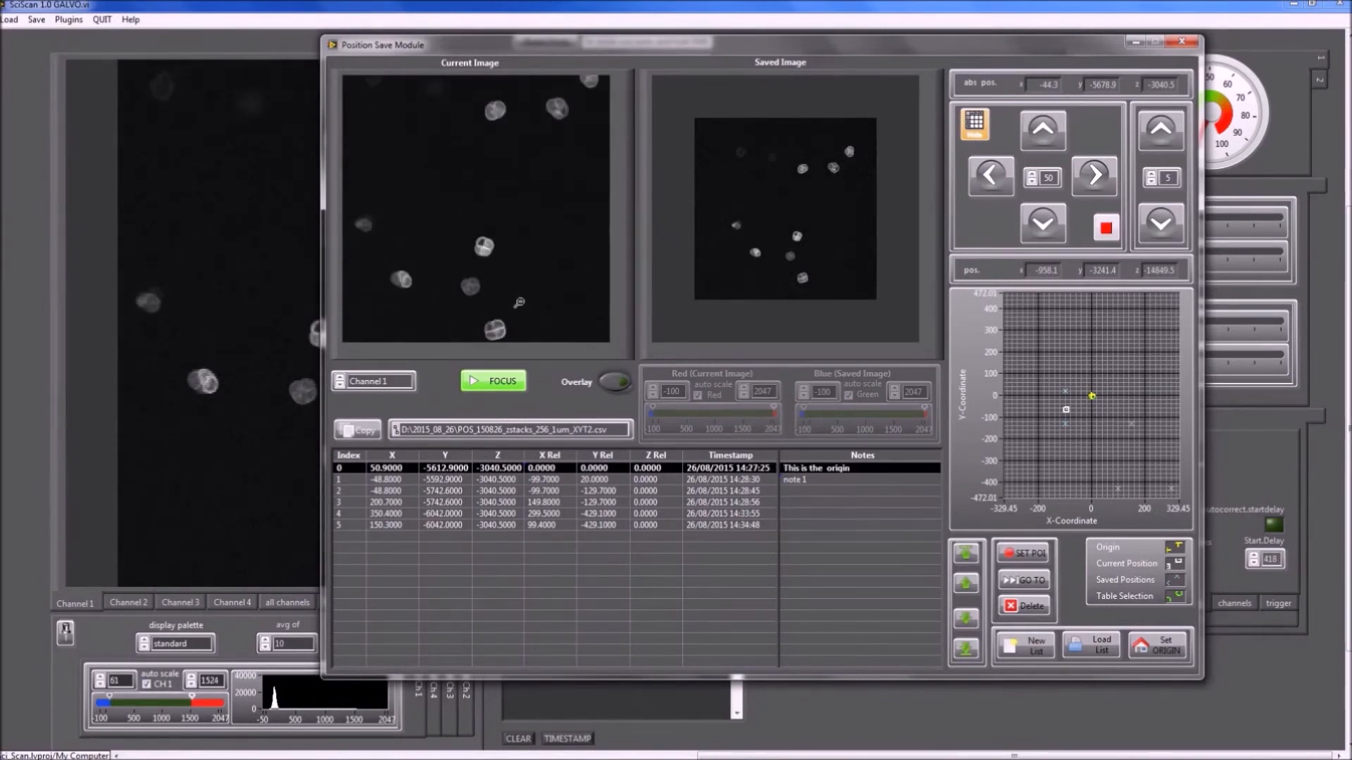
click(608, 469)
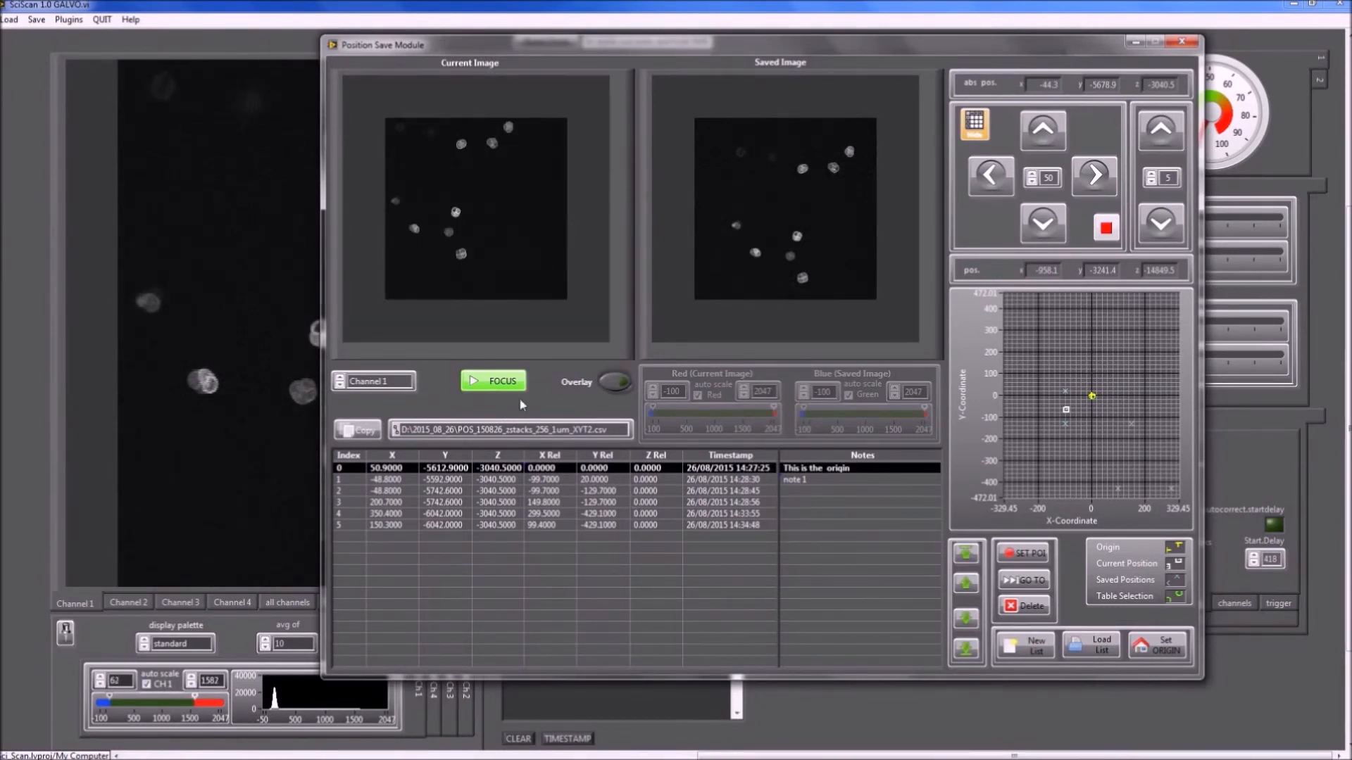
click(1026, 580)
click(613, 382)
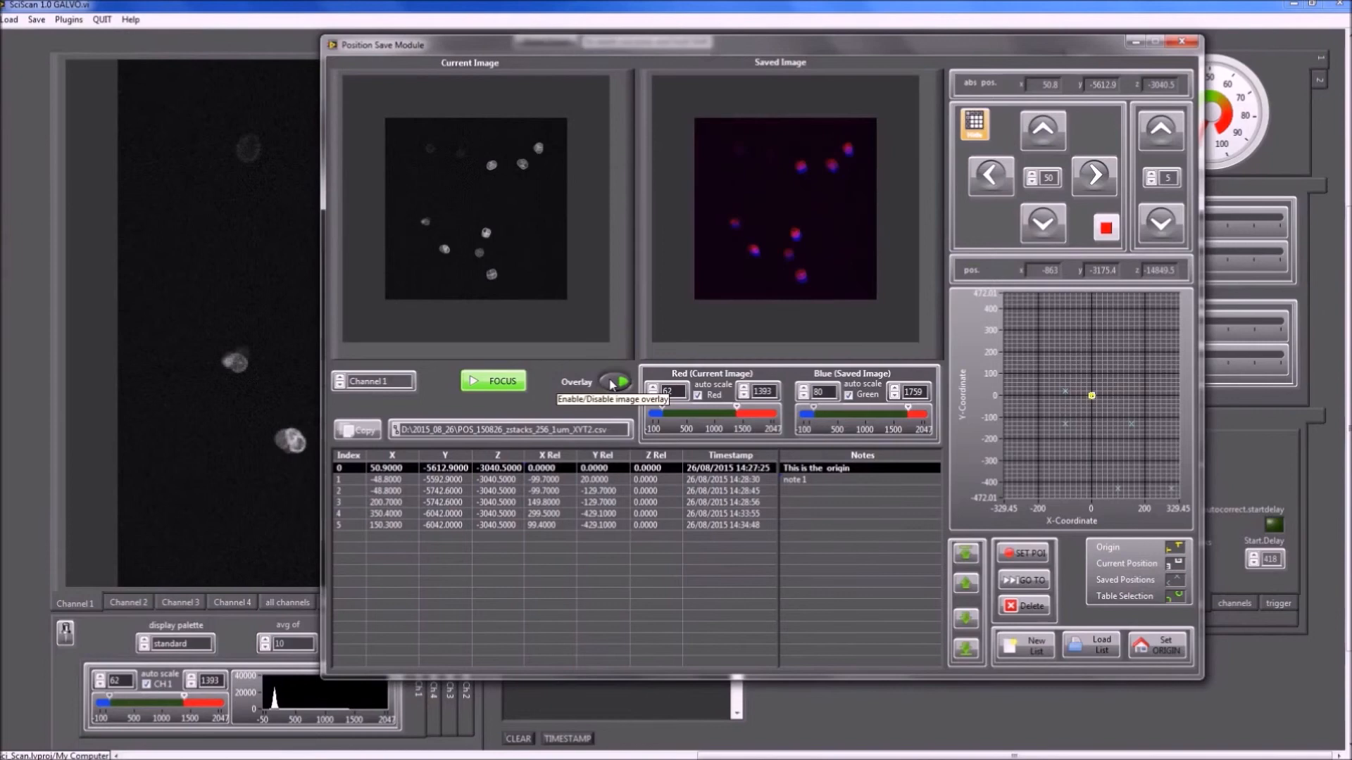
- Send the stage to saved position 5 and on to saved position 3
click(546, 526)
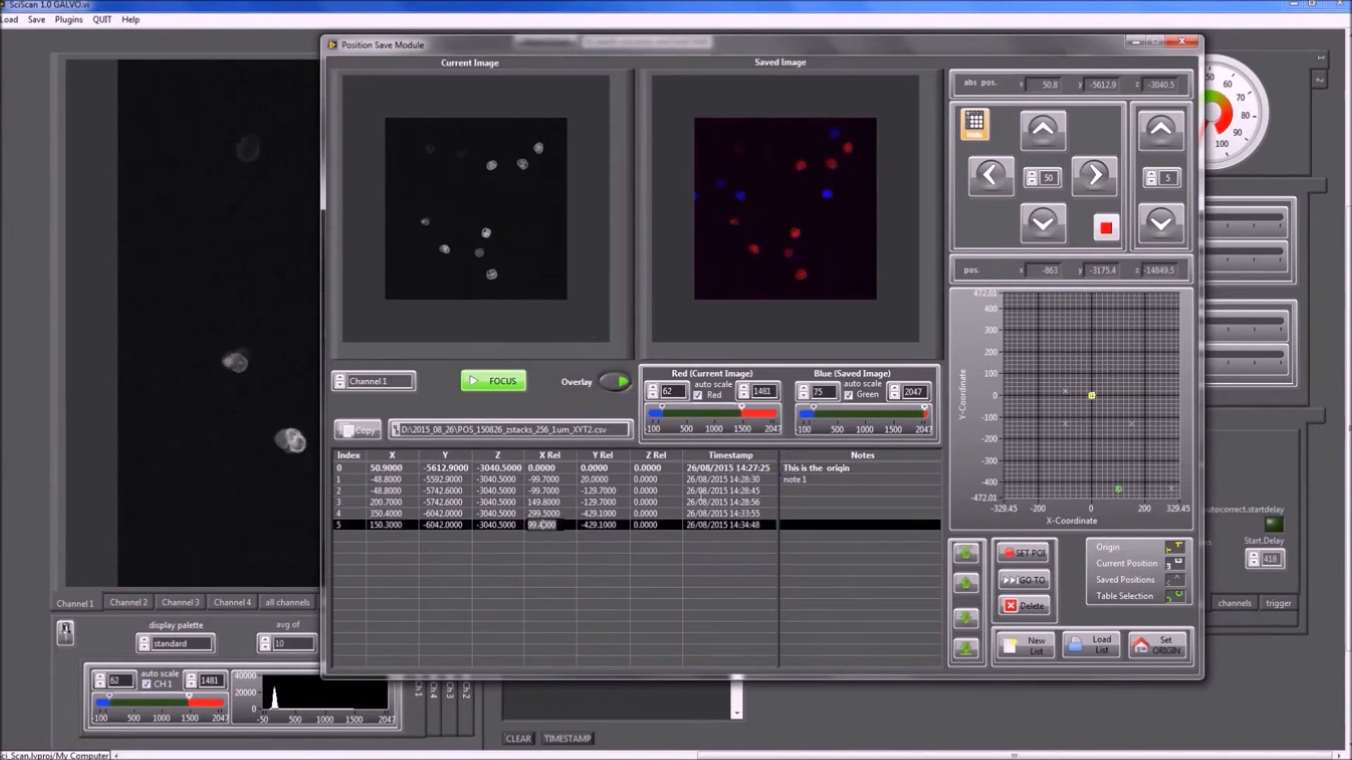
click(1028, 581)
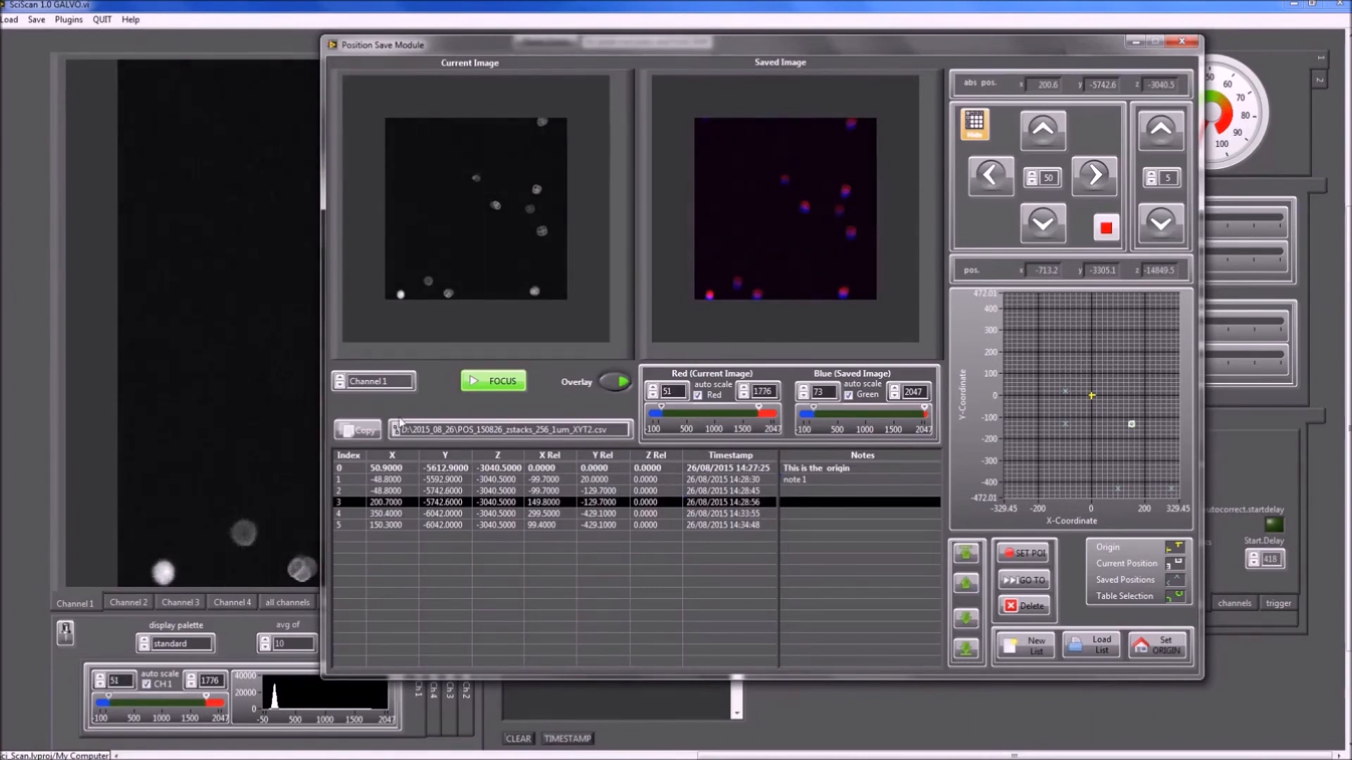
- Make a further copy of the current position list named POS_150826_zstacks_256_1um_XYT3.csv
click(366, 433)
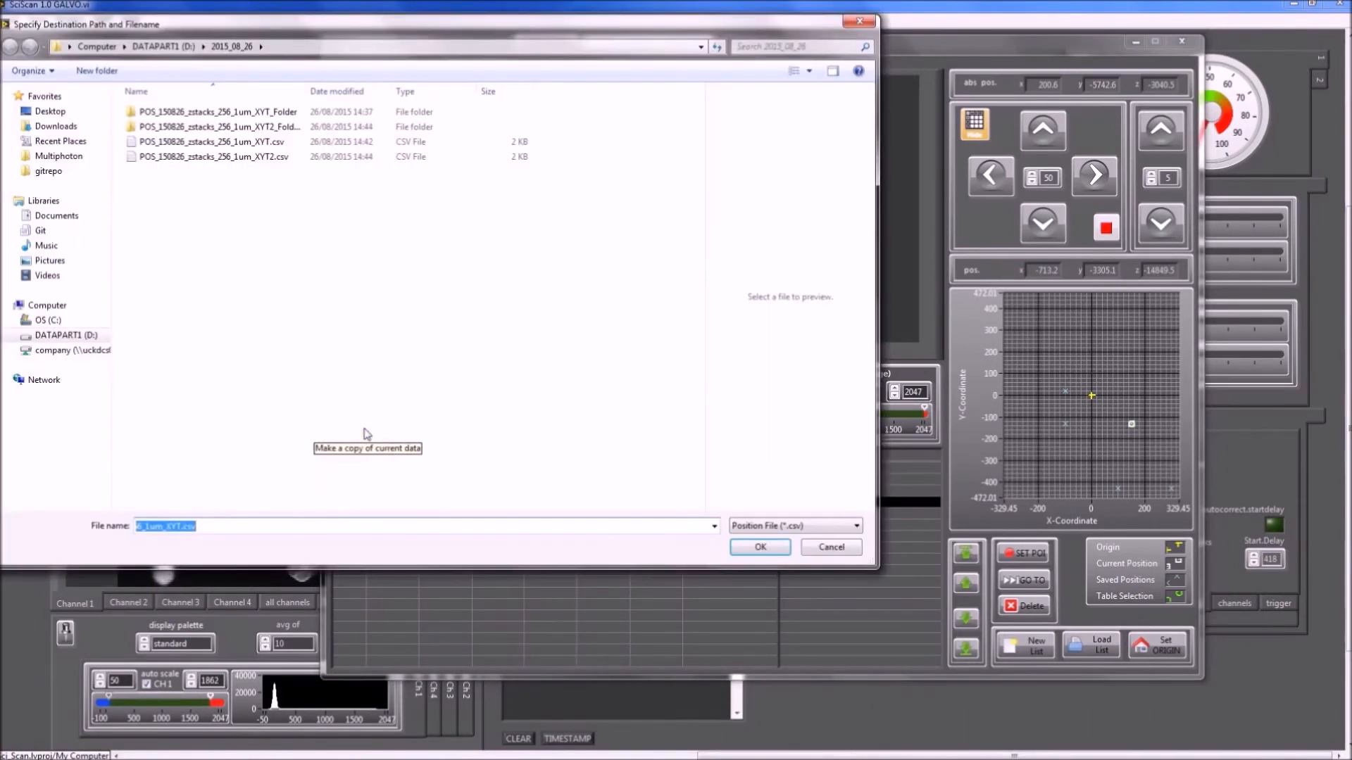
click(182, 526)
text(3)
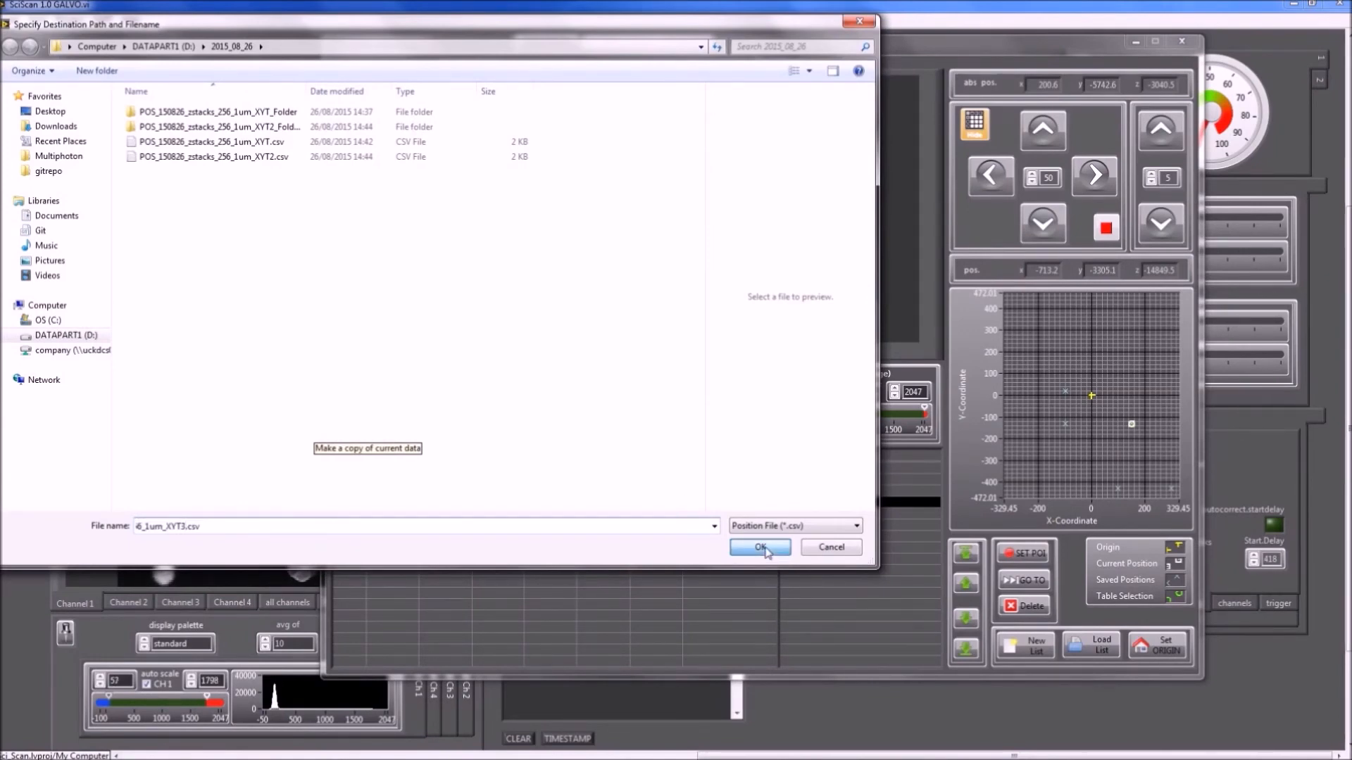
click(767, 546)
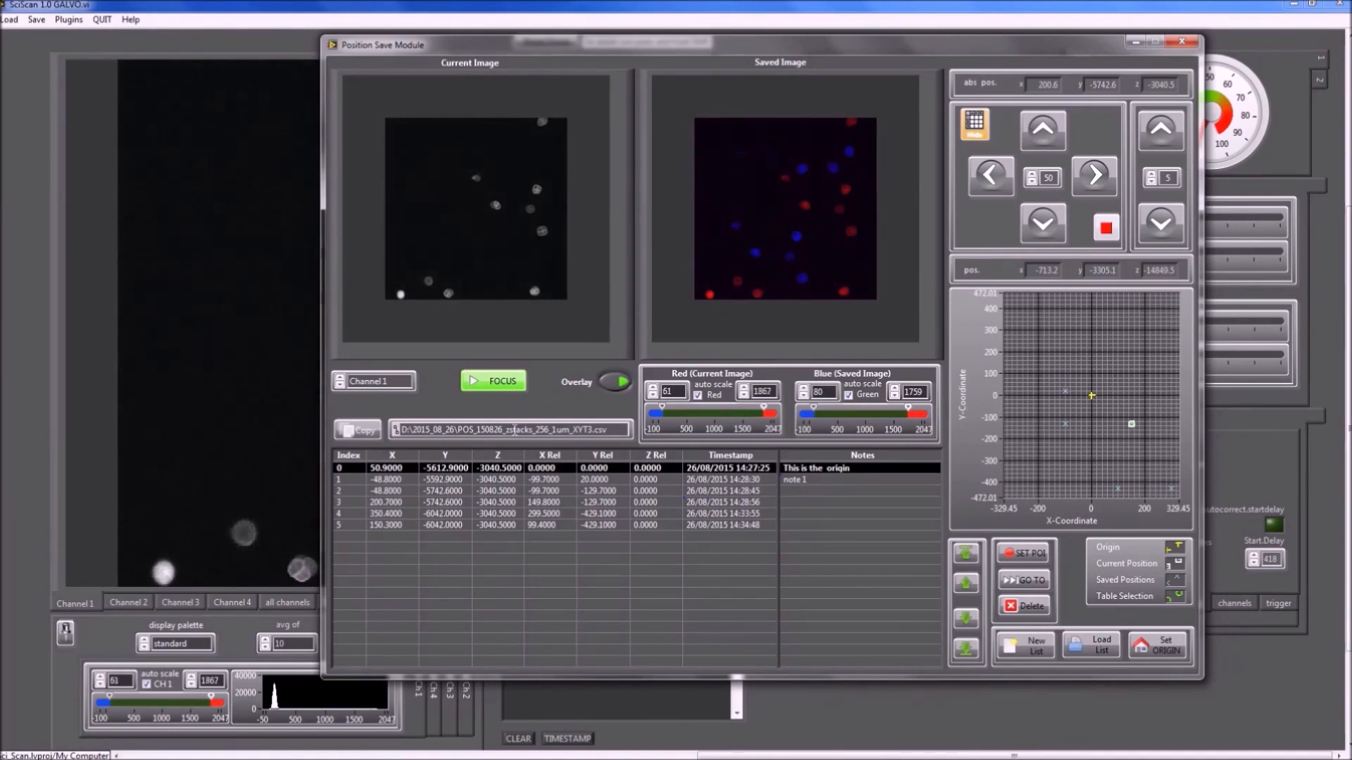
double_click(709, 472)
click(704, 443)
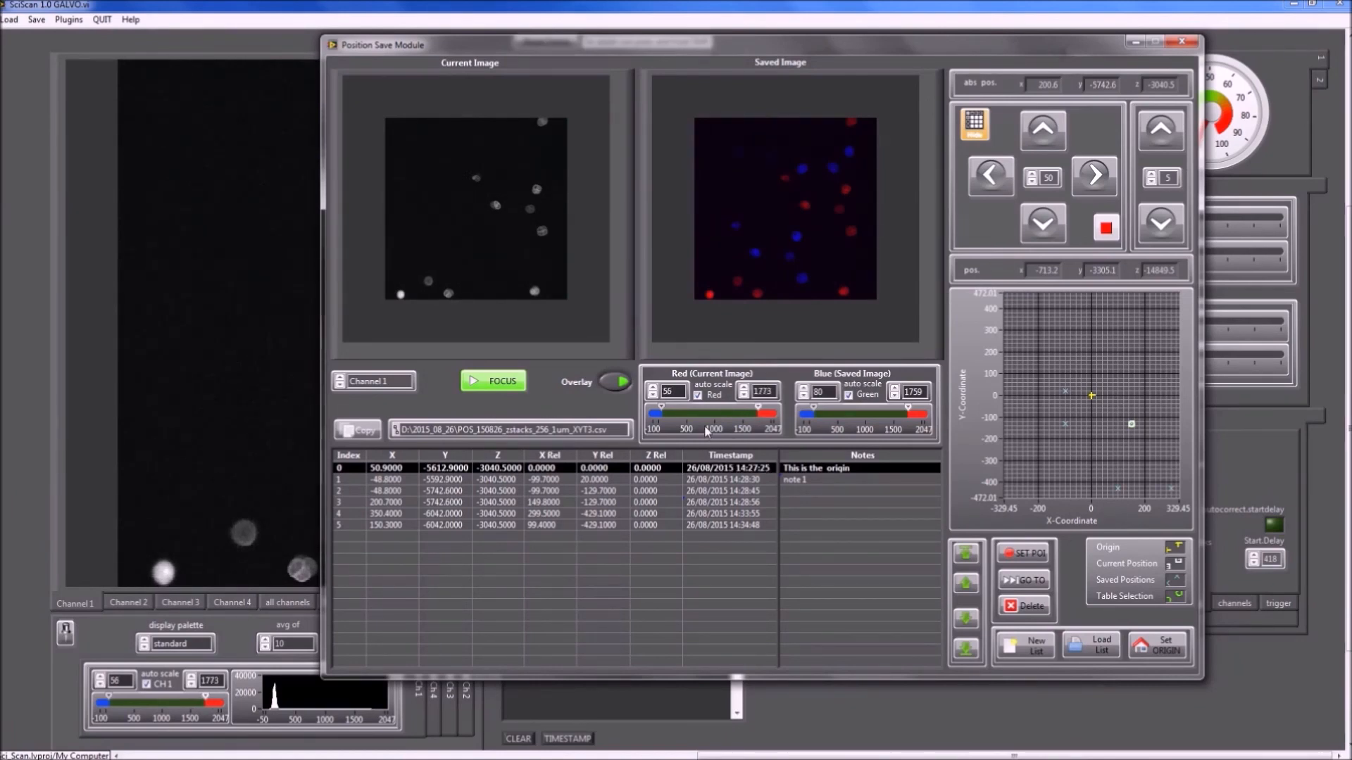